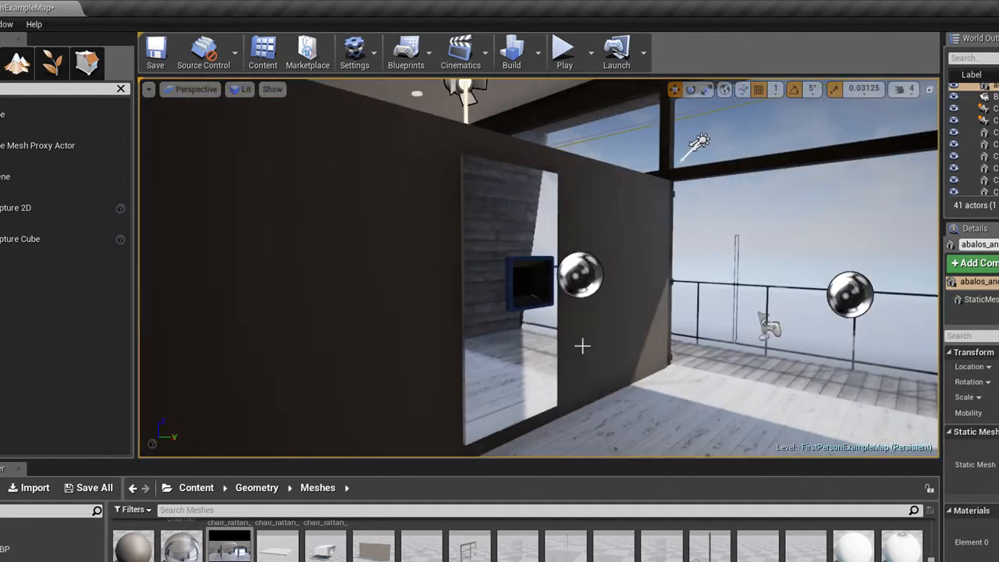
- Delete the existing capture actor in front of the wall mirror and select the mirror
left_click(535, 298)
key("Delete")
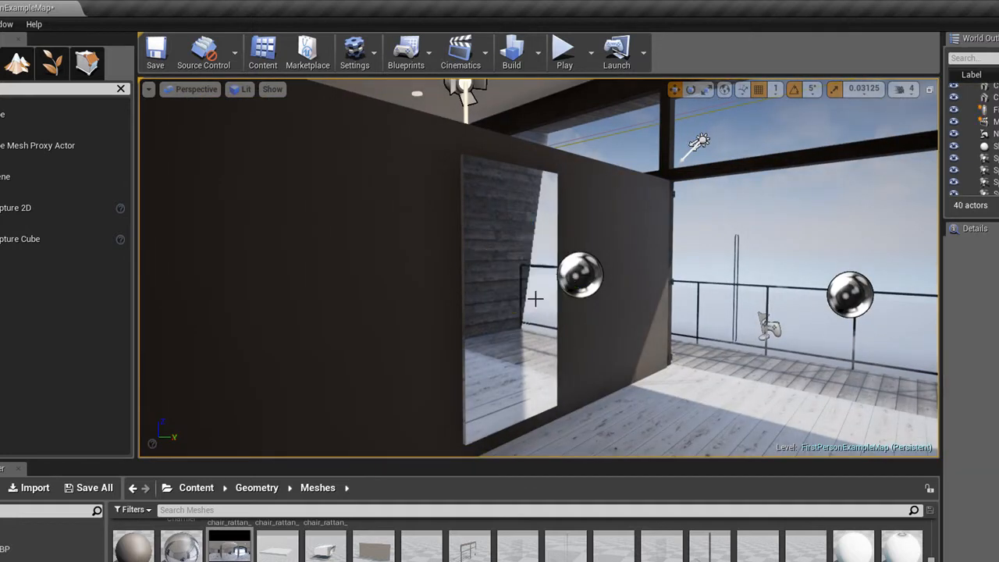
left_click(526, 301)
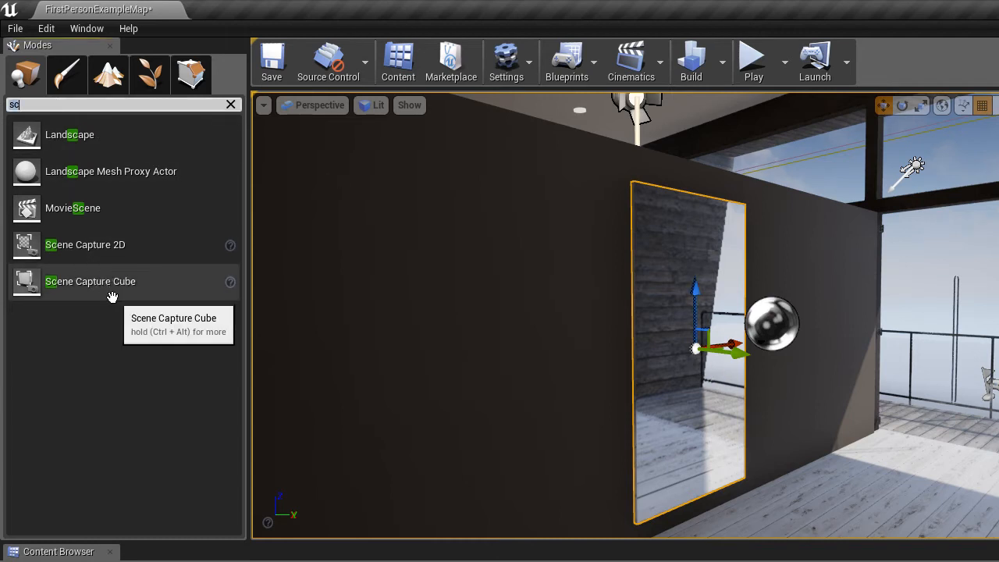
- Place a Scene Capture Cube at the mirror, turned about 90° around Z and positioned just in front of its surface
left_click_drag(101, 287, 734, 367)
left_click(901, 105)
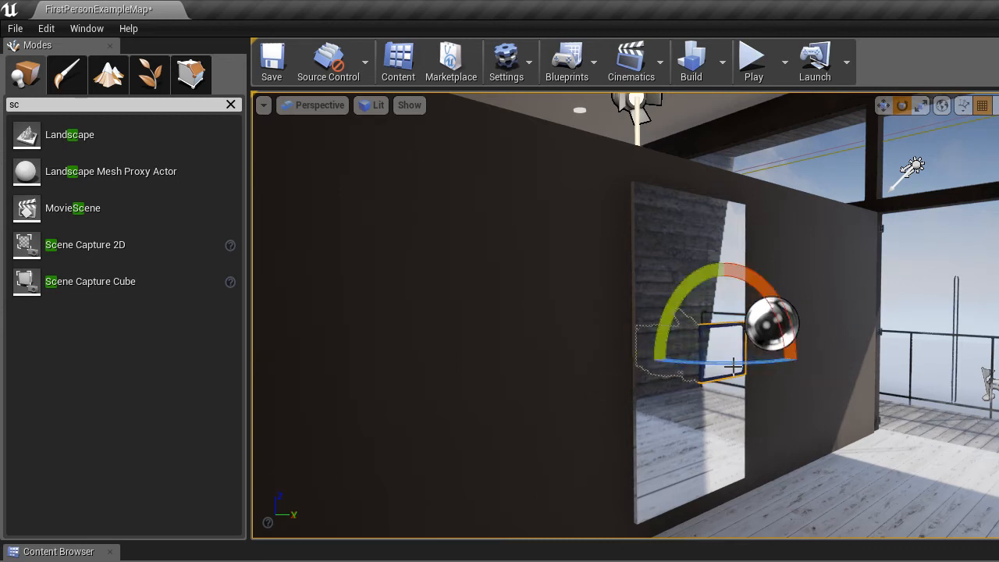
left_click(882, 105)
left_click_drag(771, 357, 750, 350)
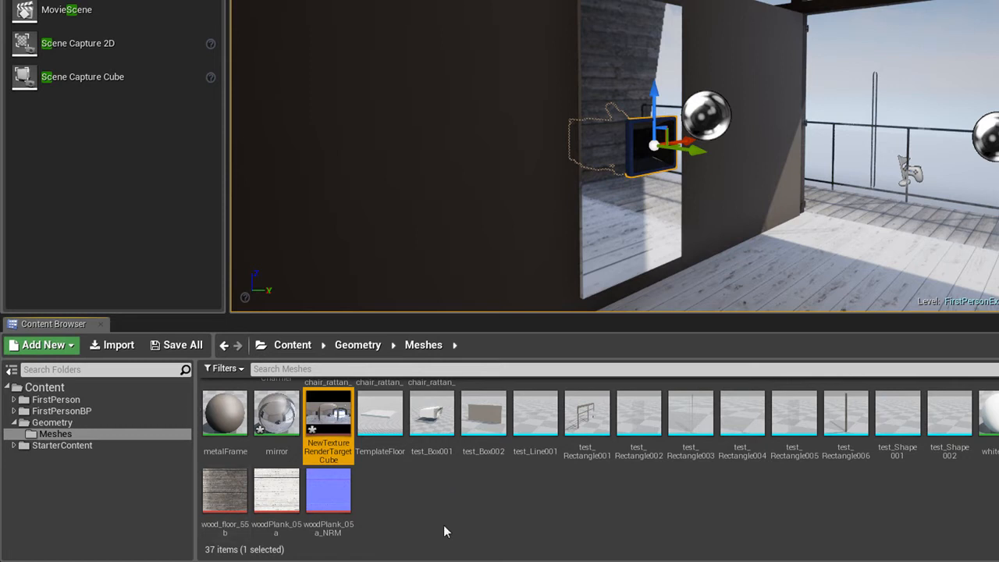
- Create a Cube Render Target named mirRef in the Meshes folder
right_click(447, 500)
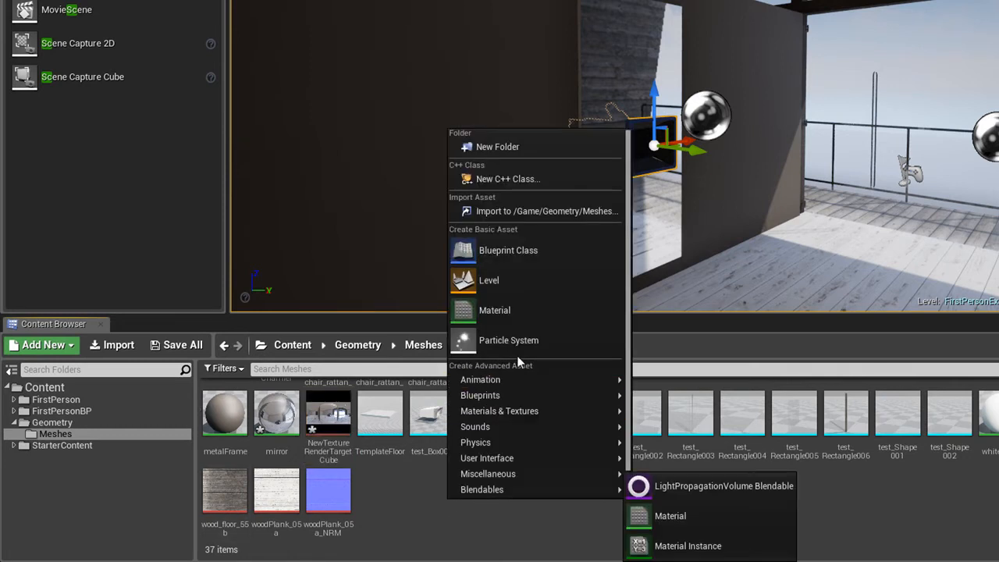
mouse_move(529, 410)
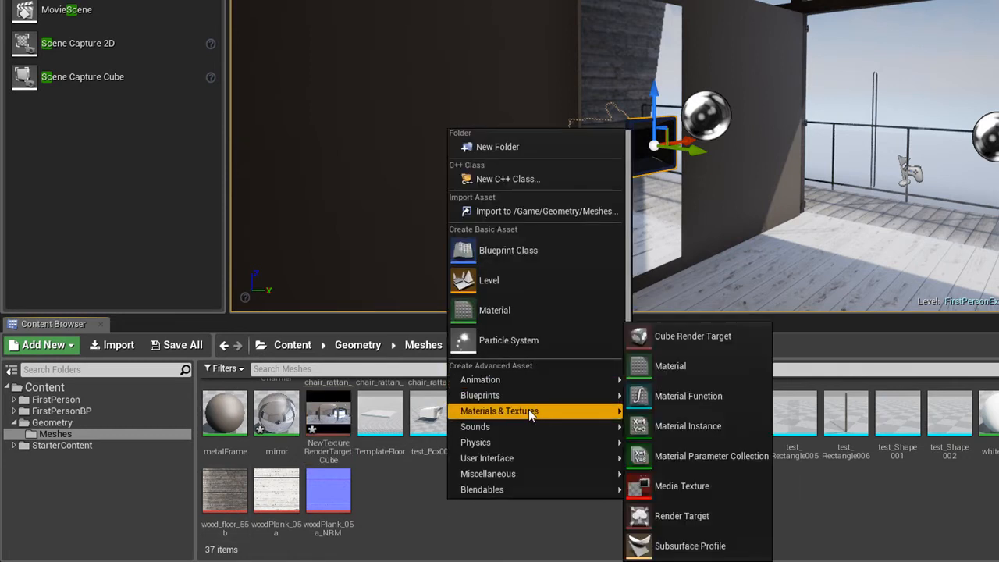
left_click(660, 343)
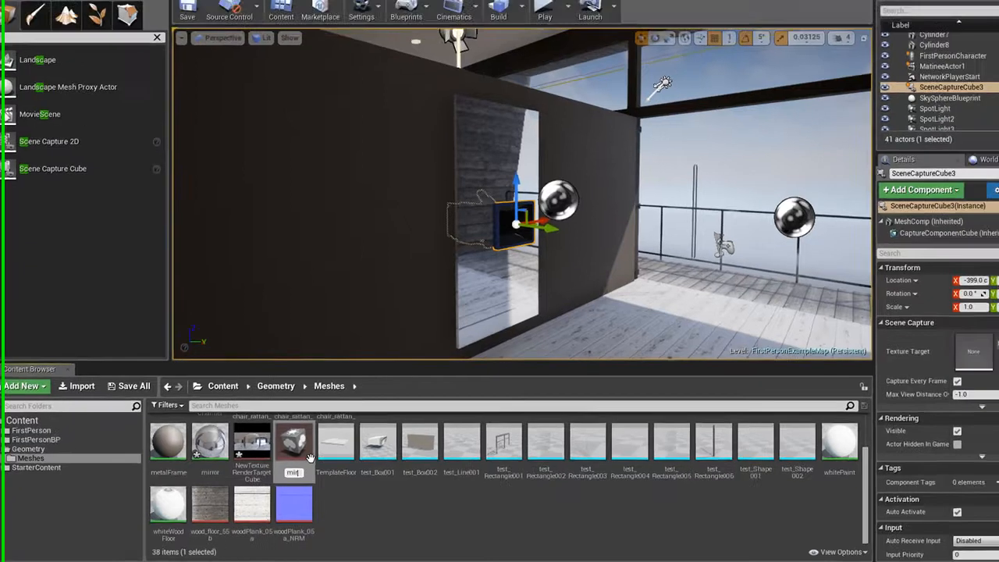
type("mir")
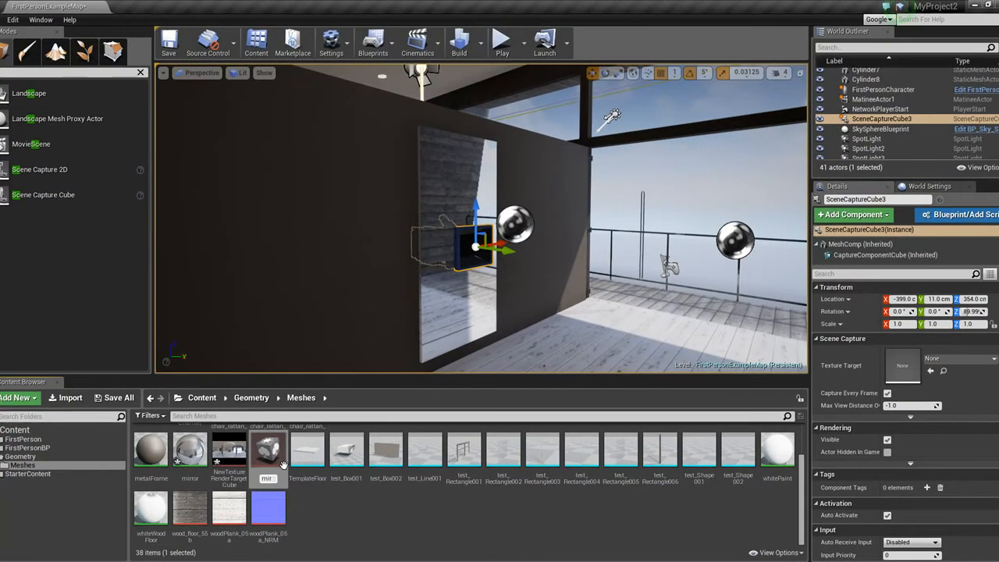
type("Ret")
key("Return")
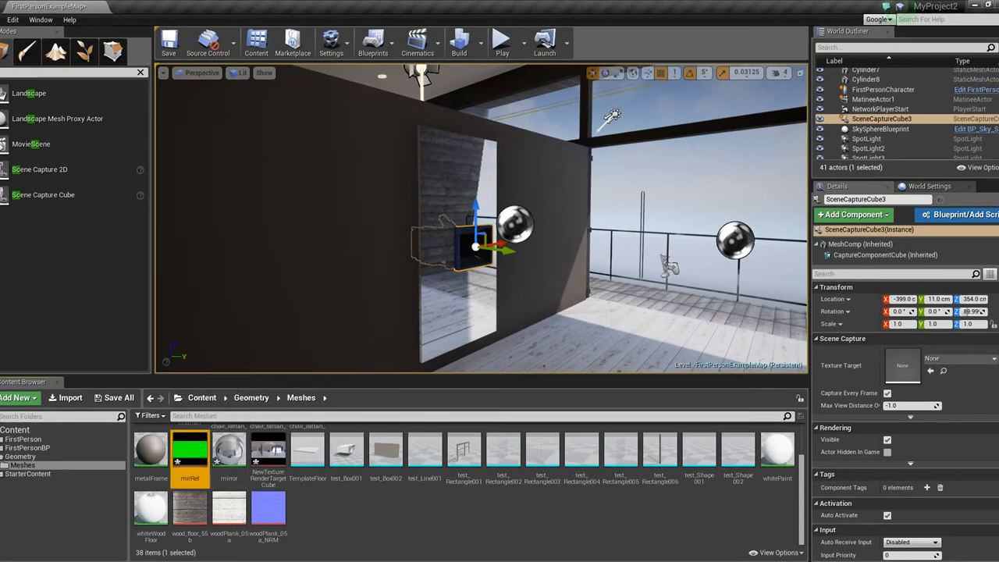
- Assign mirRef as the Texture Target of the new scene capture cube
left_click(982, 360)
left_click(890, 214)
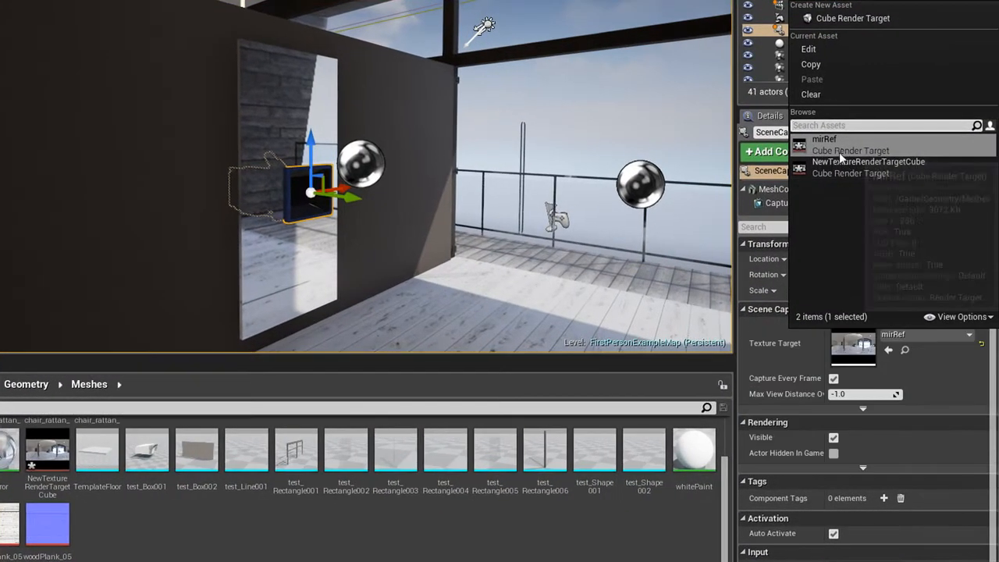
left_click(839, 150)
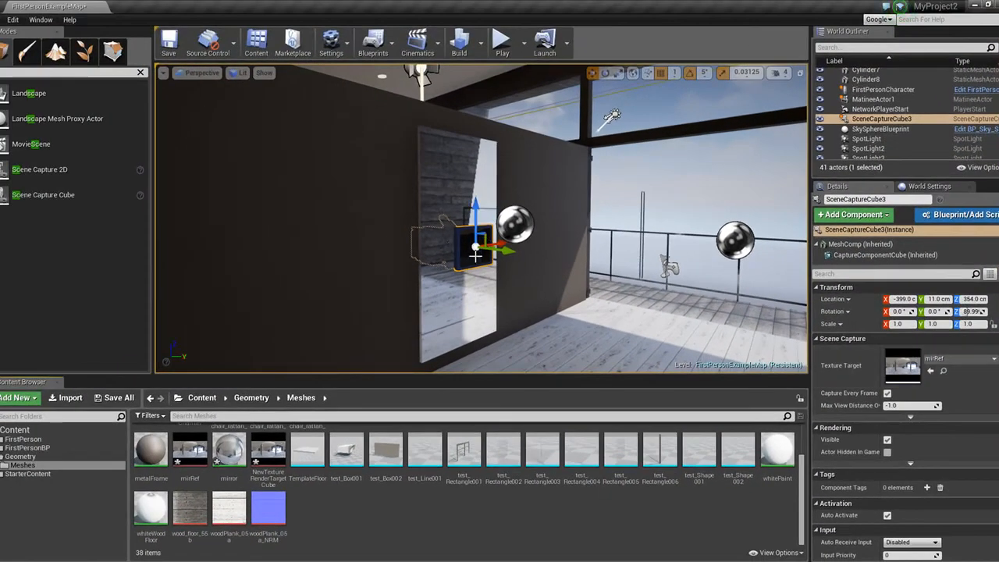
- Inspect the captured image in the mirRef render target and close its editor
mouse_move(185, 448)
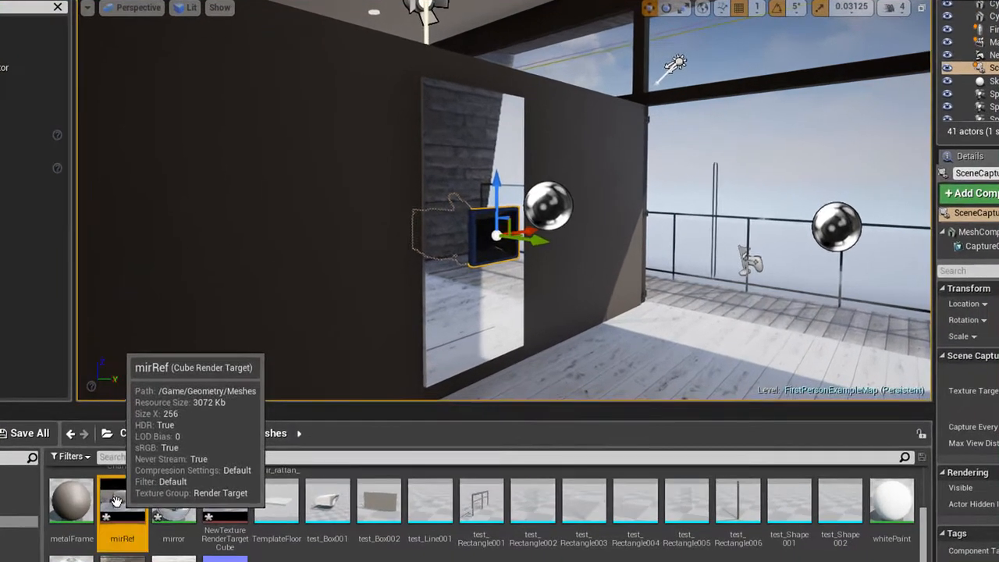
double_click(115, 500)
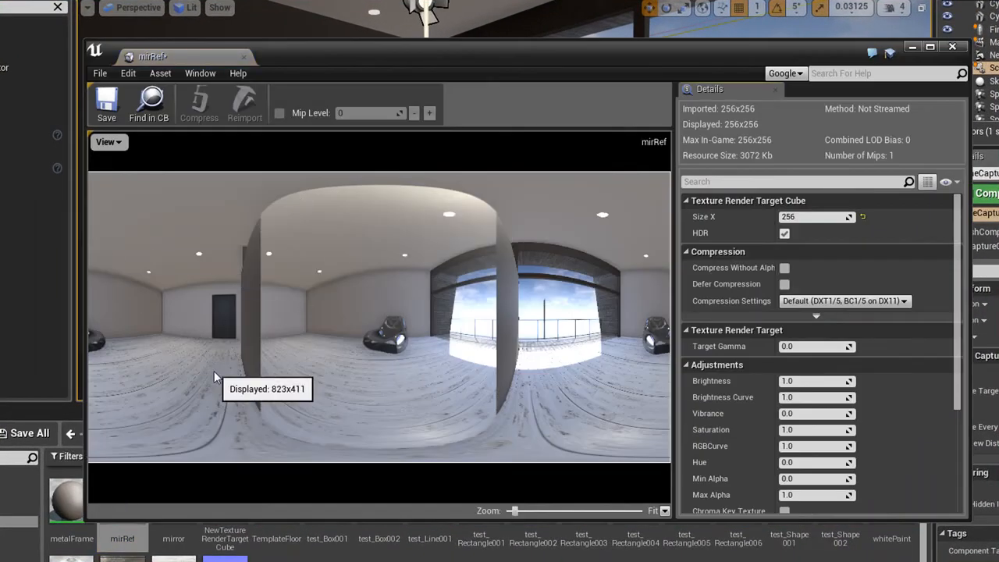
left_click(954, 49)
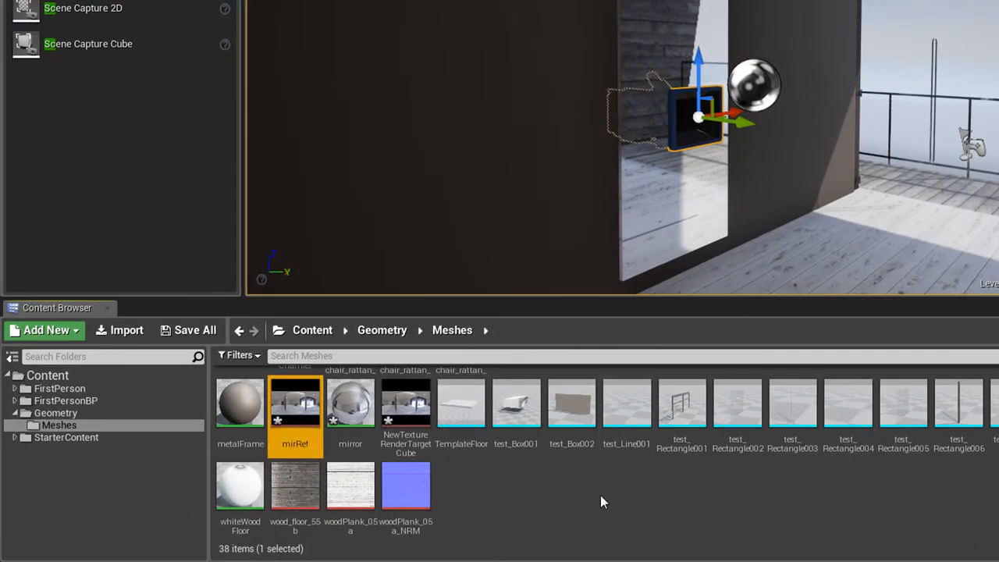
- Create a material named newMirror in the Meshes folder
right_click(528, 493)
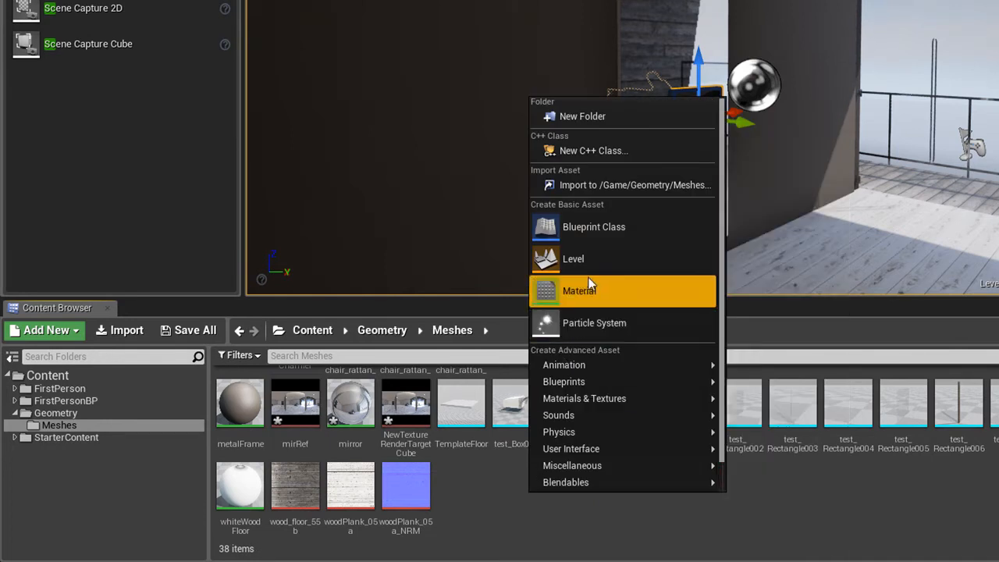
left_click(591, 286)
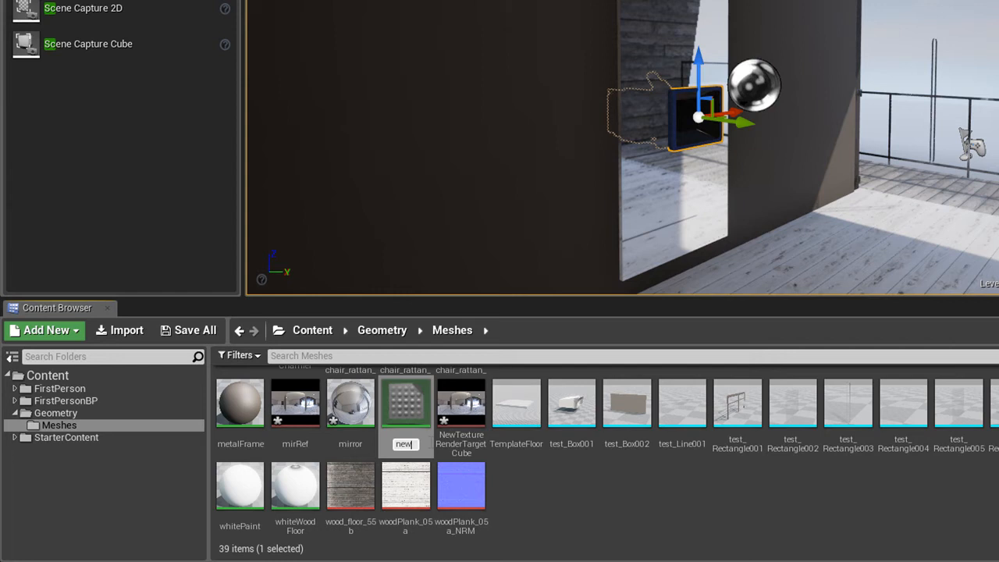
type("newMirror")
key("Return")
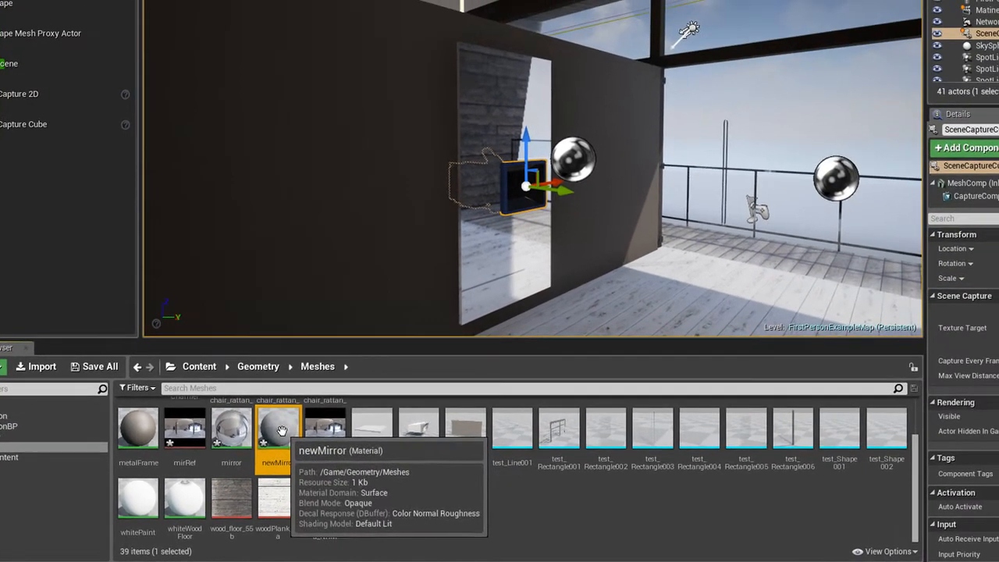
- Open the newMirror material and add a Texture Sample node connected to its Emissive Color input
double_click(280, 429)
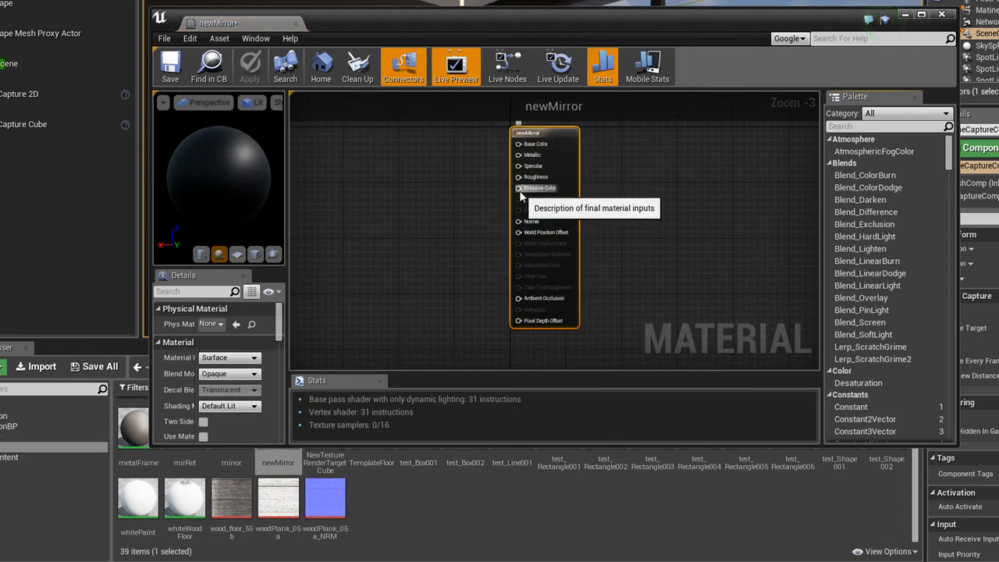
left_click_drag(518, 188, 422, 209)
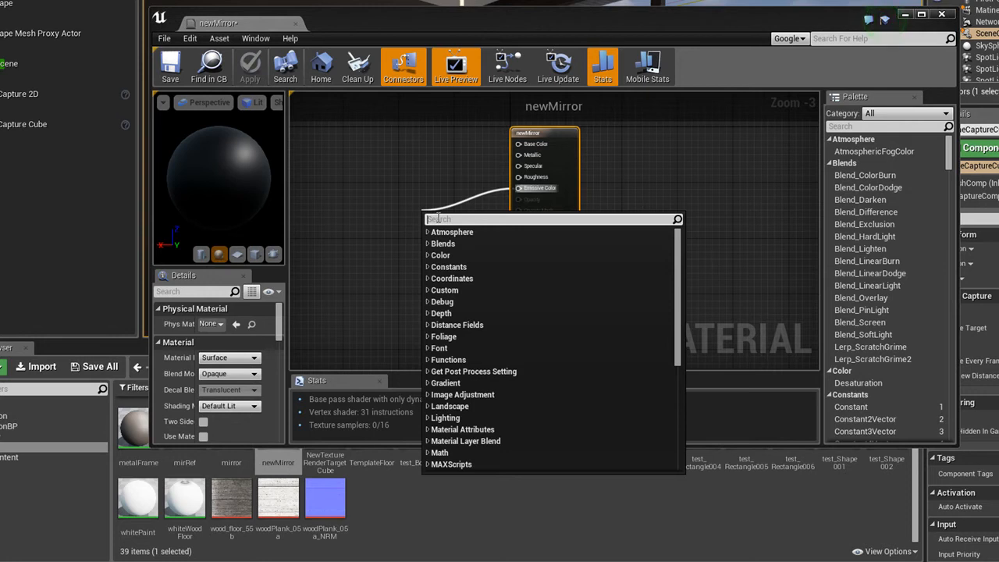
type("textures")
left_click(459, 371)
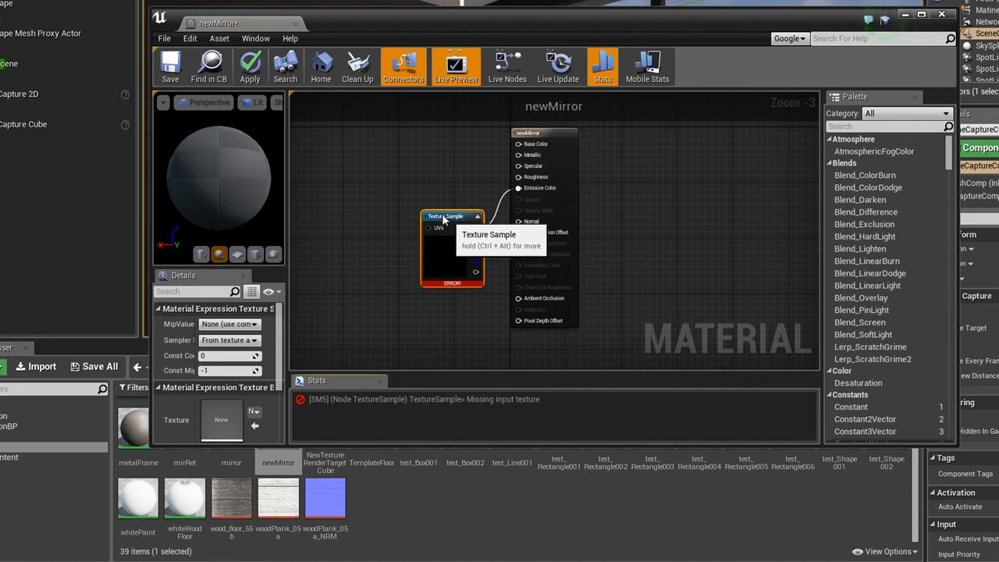
left_click_drag(443, 220, 419, 201)
right_click_drag(373, 274, 488, 300)
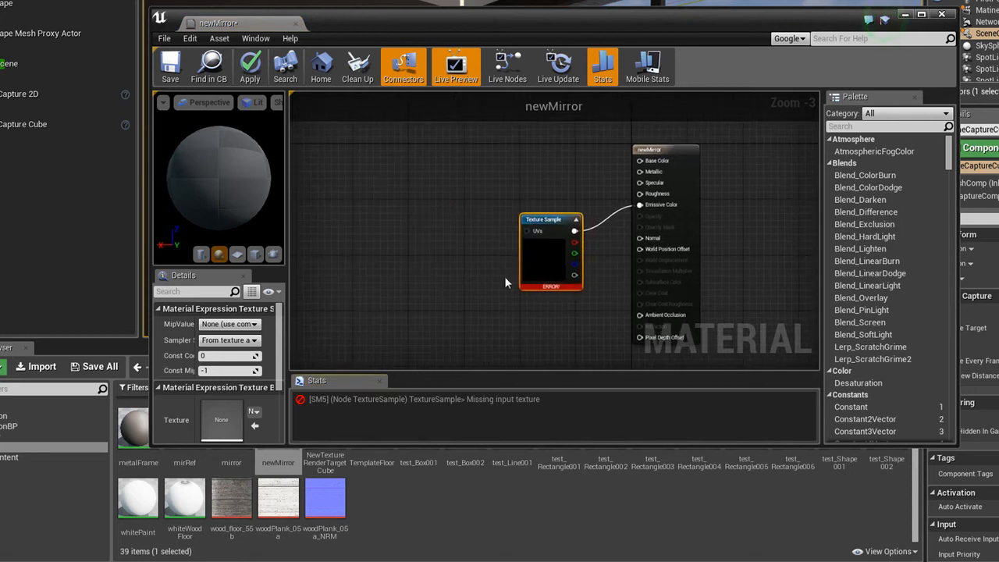
- Add a ReflectionVectorWS node connected to the Texture Sample's UVs input
left_click_drag(527, 231, 426, 241)
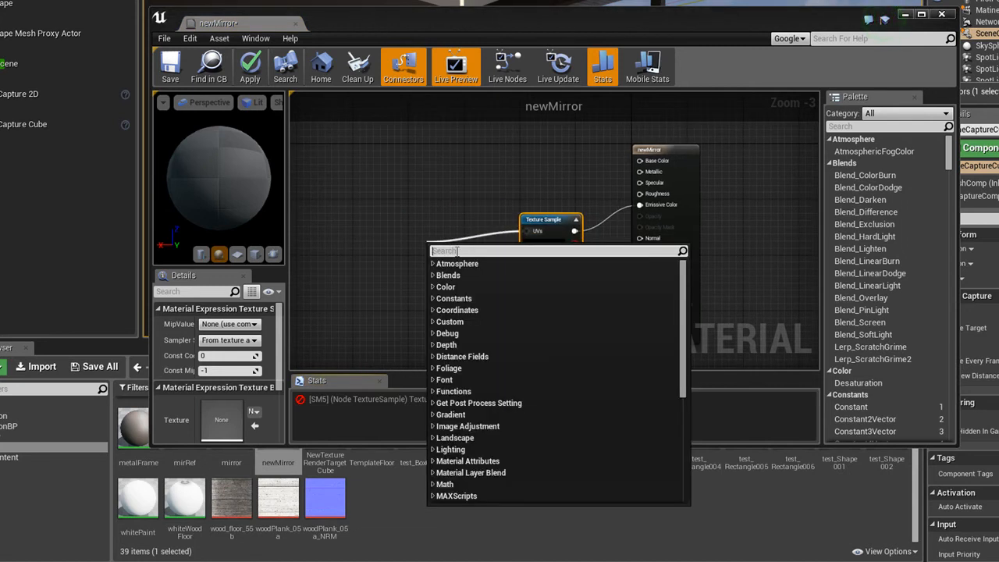
type("ref")
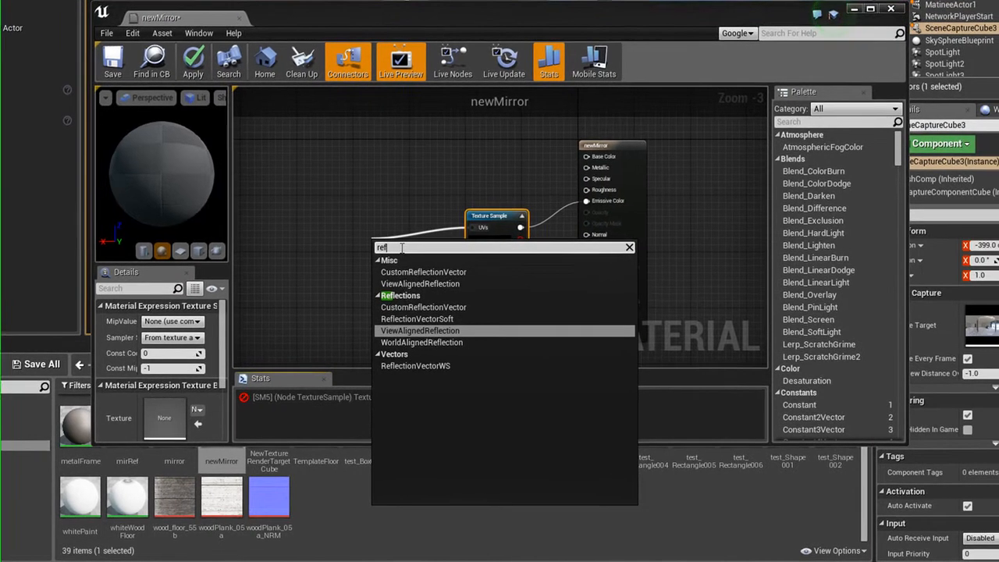
left_click(411, 365)
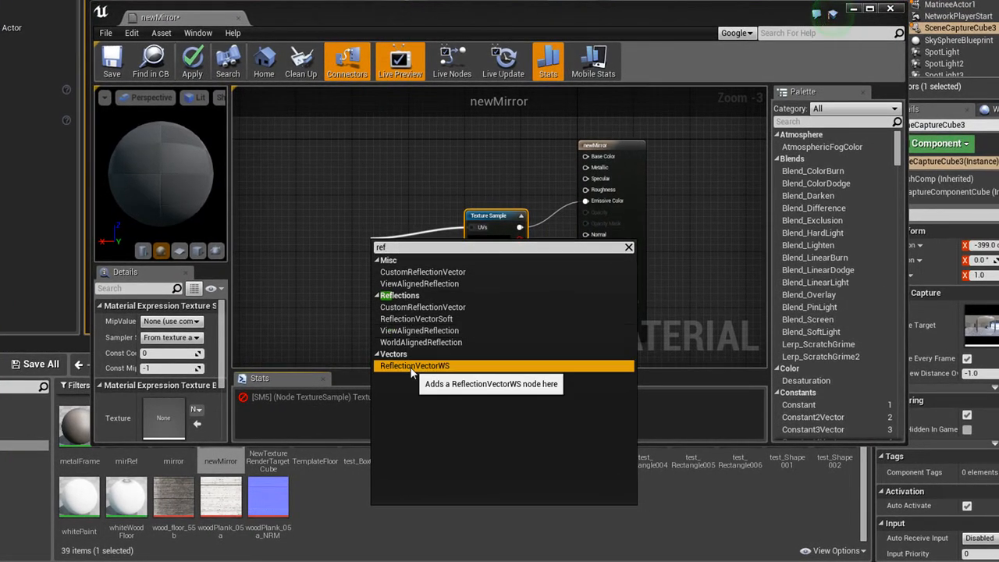
- Assign the mirRef render target as the Texture Sample node's texture
left_click(488, 212)
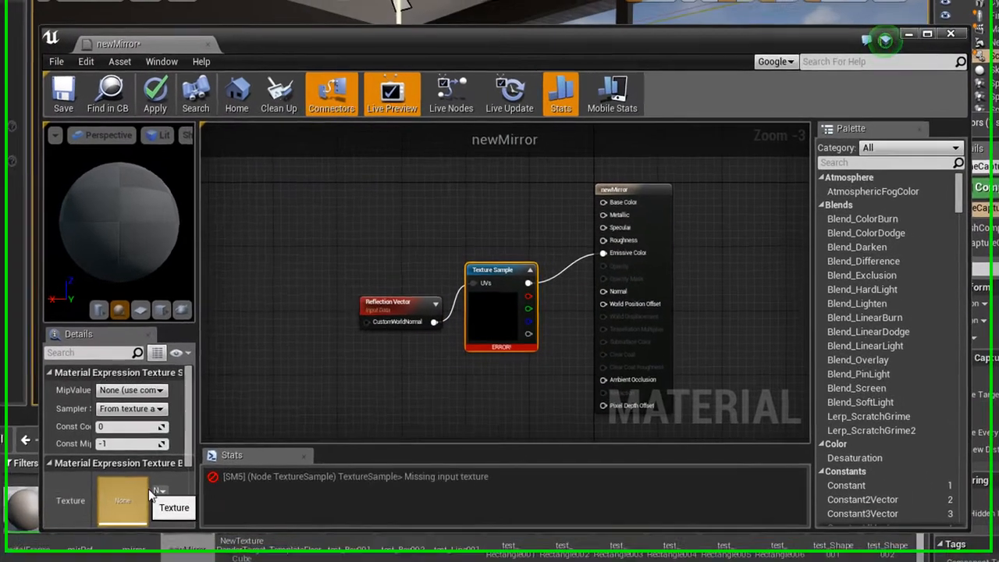
left_click(157, 491)
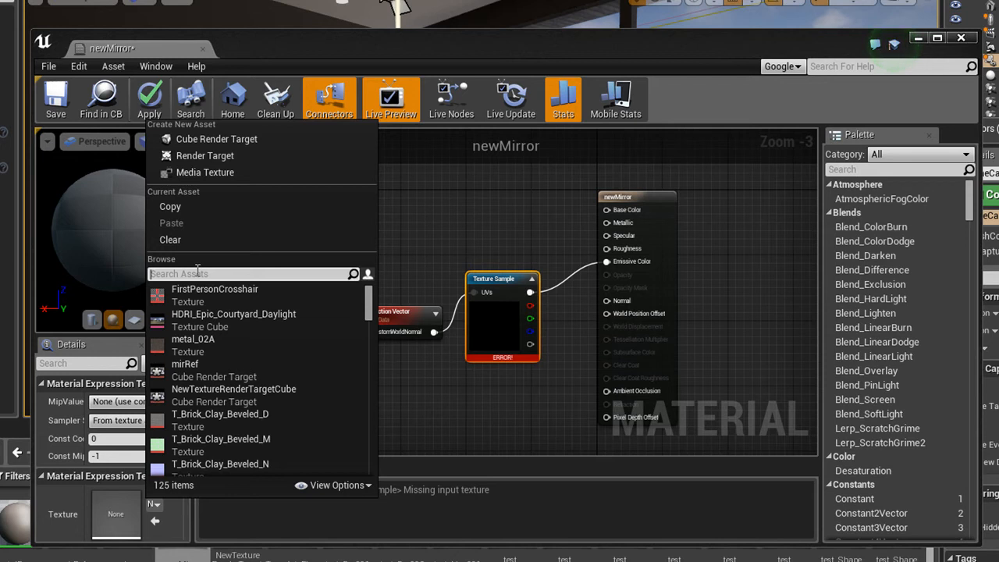
type("mir")
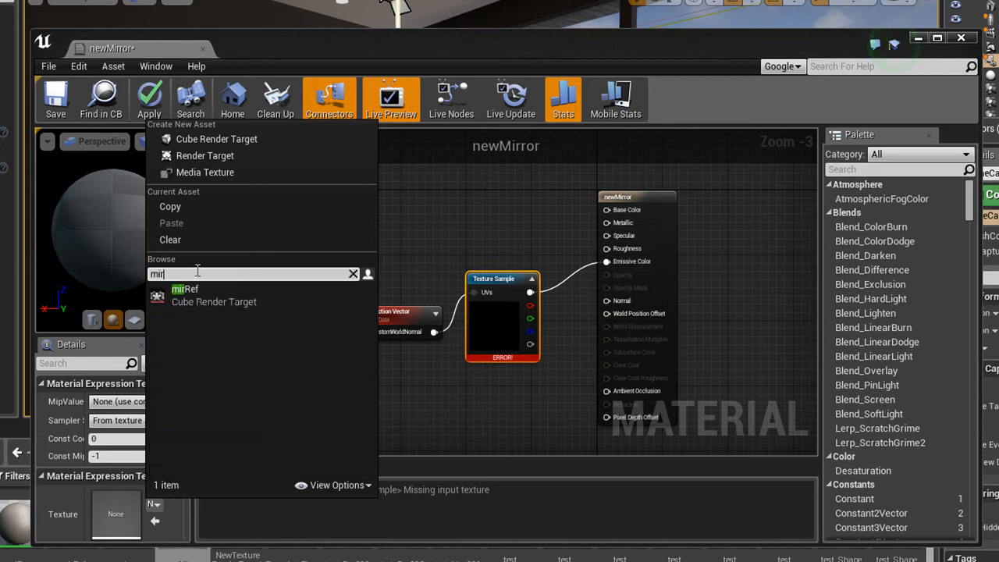
left_click(192, 294)
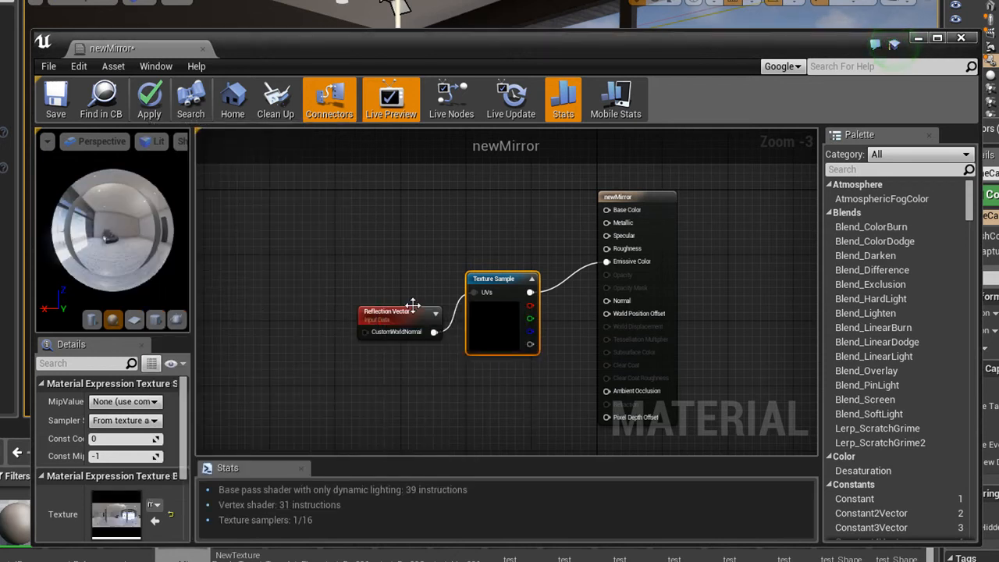
- Move the Reflection Vector node slightly away from the Texture Sample, then save and close the newMirror material
left_click_drag(413, 313, 390, 312)
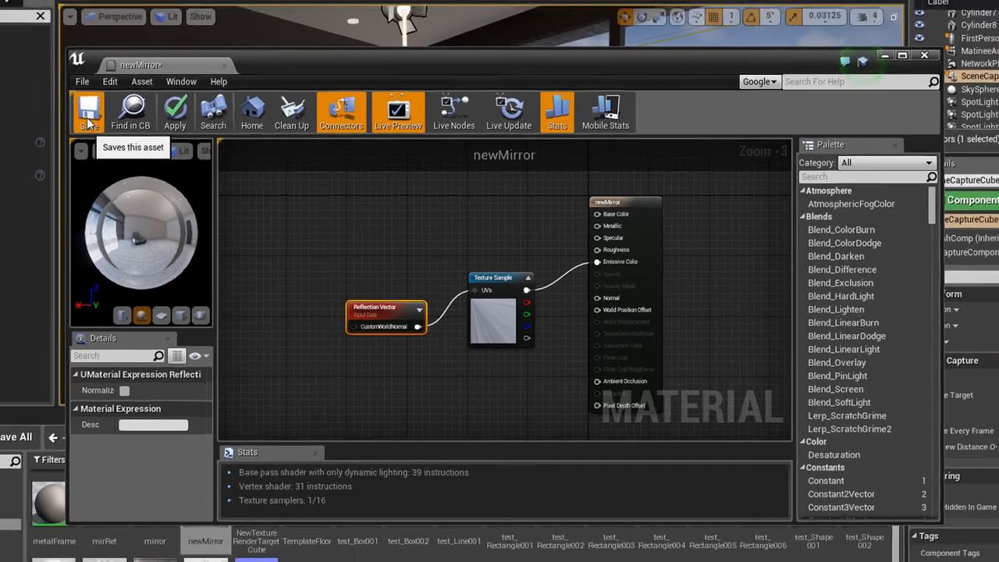
left_click(55, 95)
left_click(823, 103)
- Apply the newMirror material to the mirror mesh on the wall
left_click(479, 304)
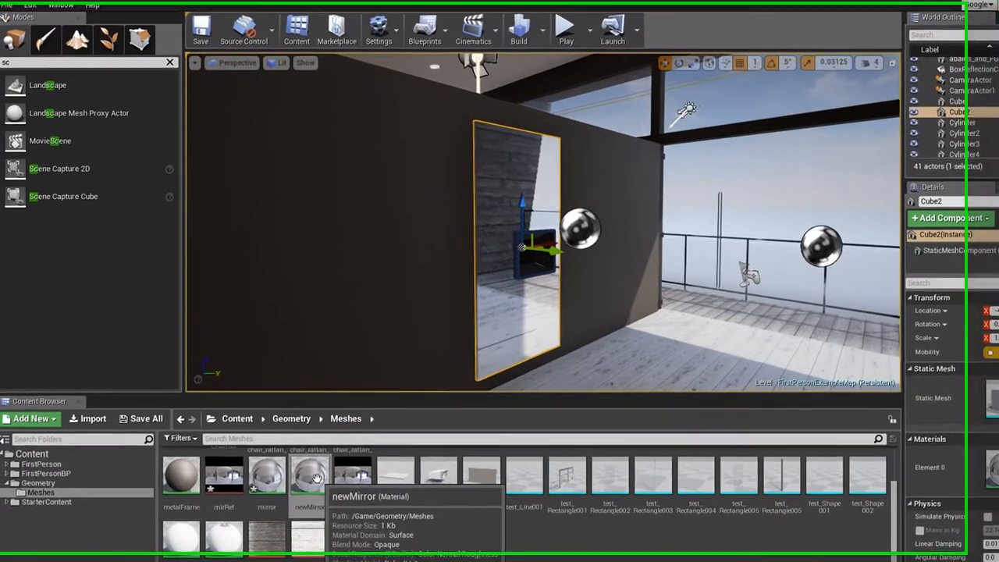
left_click_drag(267, 451, 443, 304)
left_click_drag(523, 320, 522, 320)
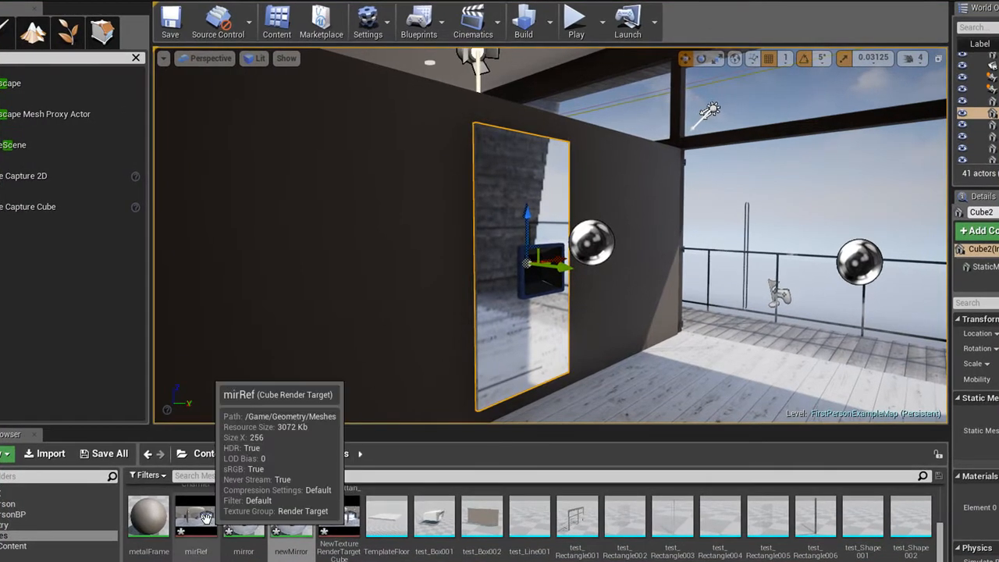
- Set the mirRef render target's Size X to 1024, then save and close it
double_click(203, 517)
left_click(853, 253)
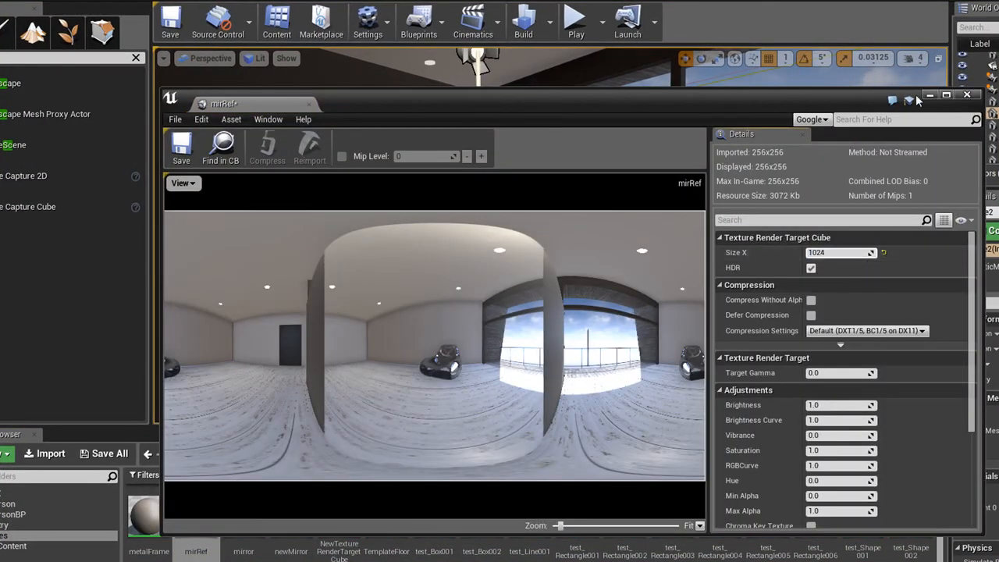
left_click(182, 148)
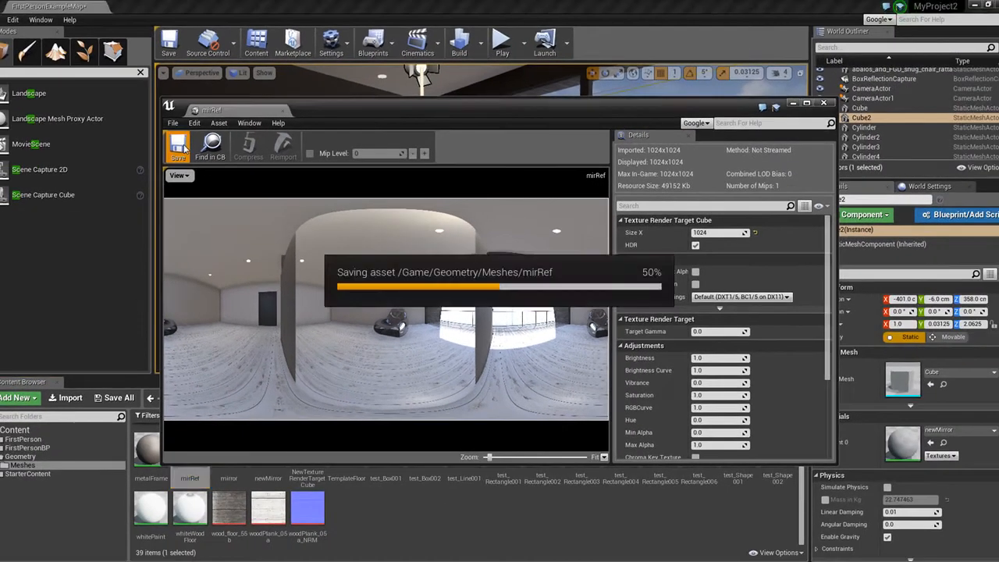
left_click(824, 103)
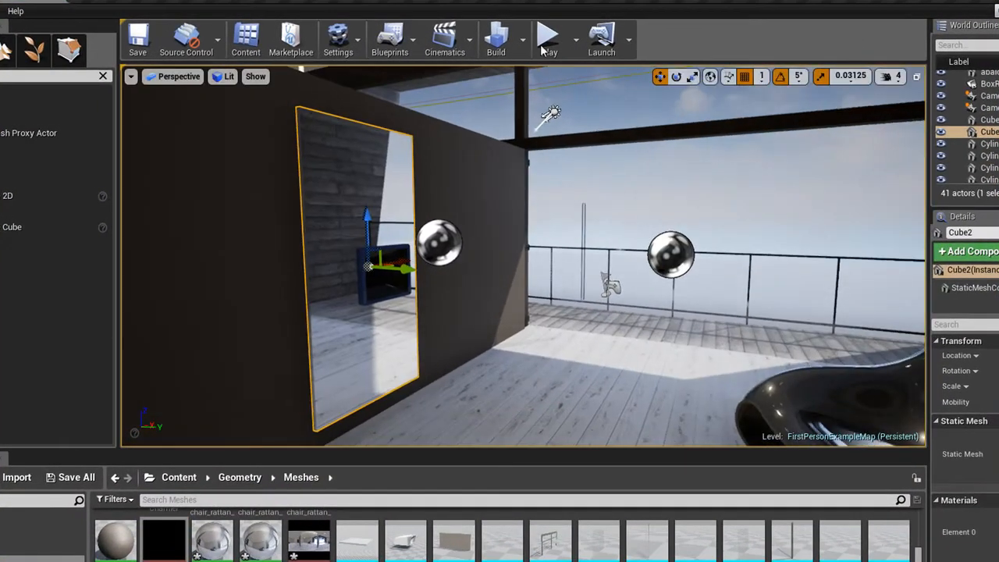
- Play the level in the viewport to check the mirror's reflection
left_click(549, 38)
left_click(532, 262)
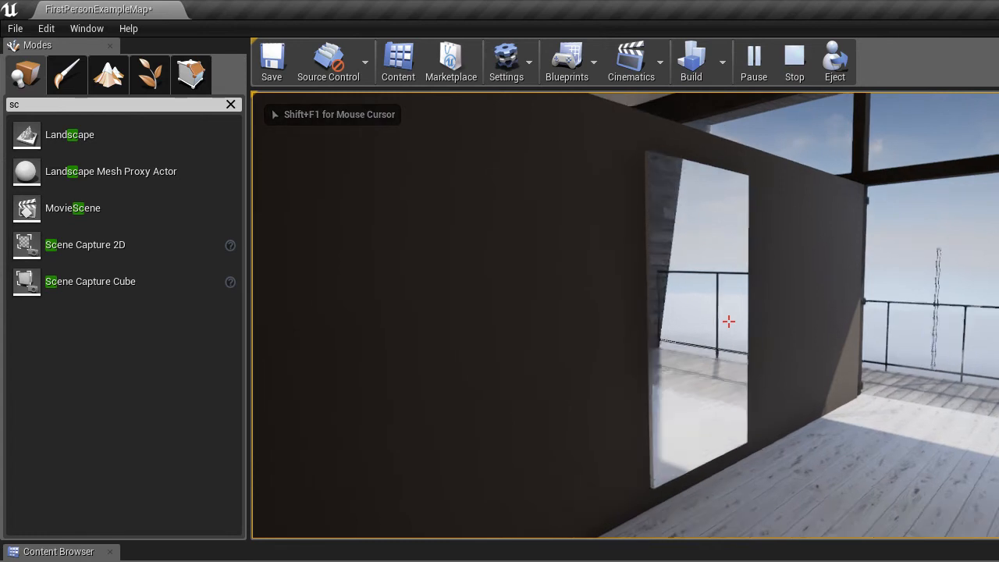
- Walk around the room in the running level and examine the mirror's reflection from varying distances and angles
key("w")
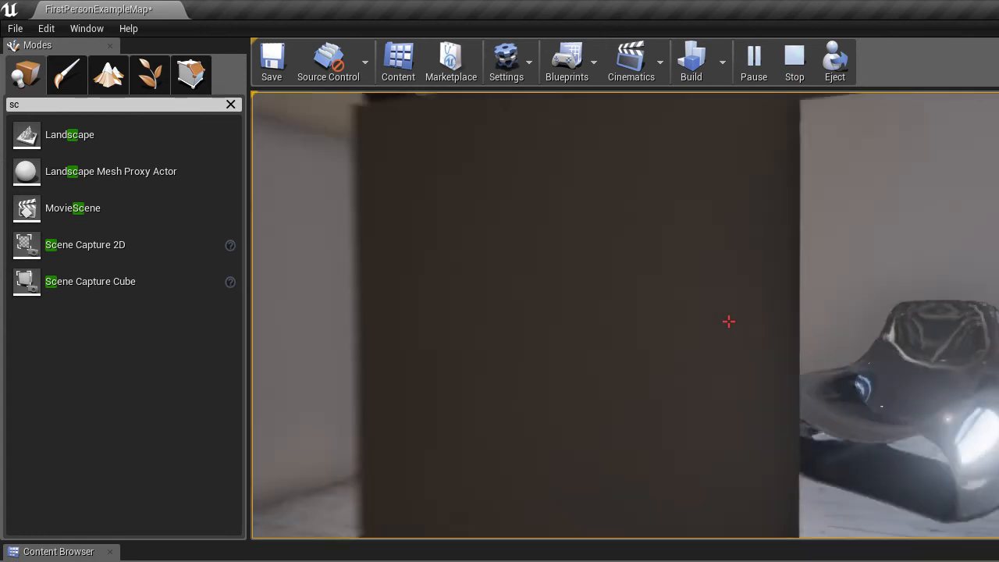
key("s")
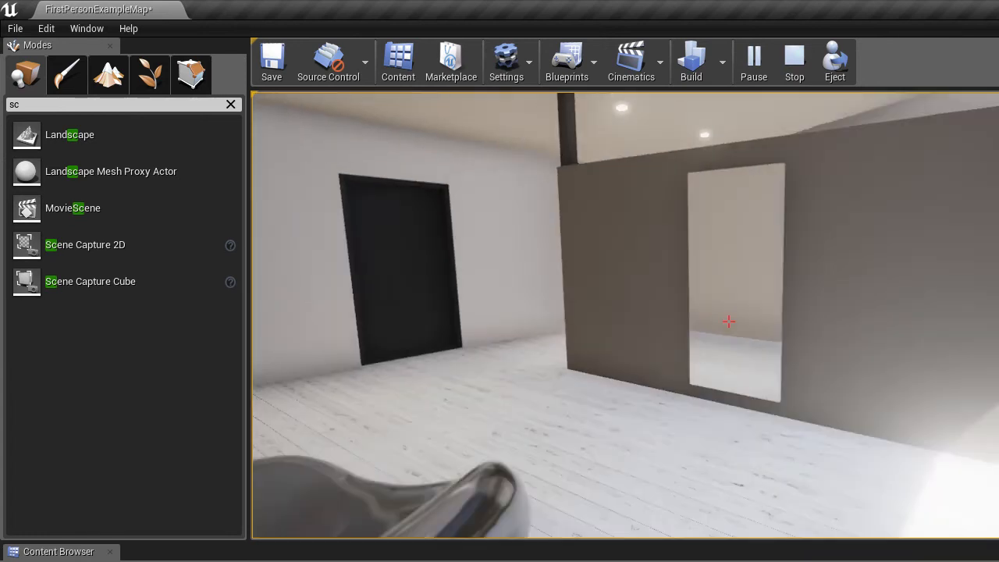
key("a")
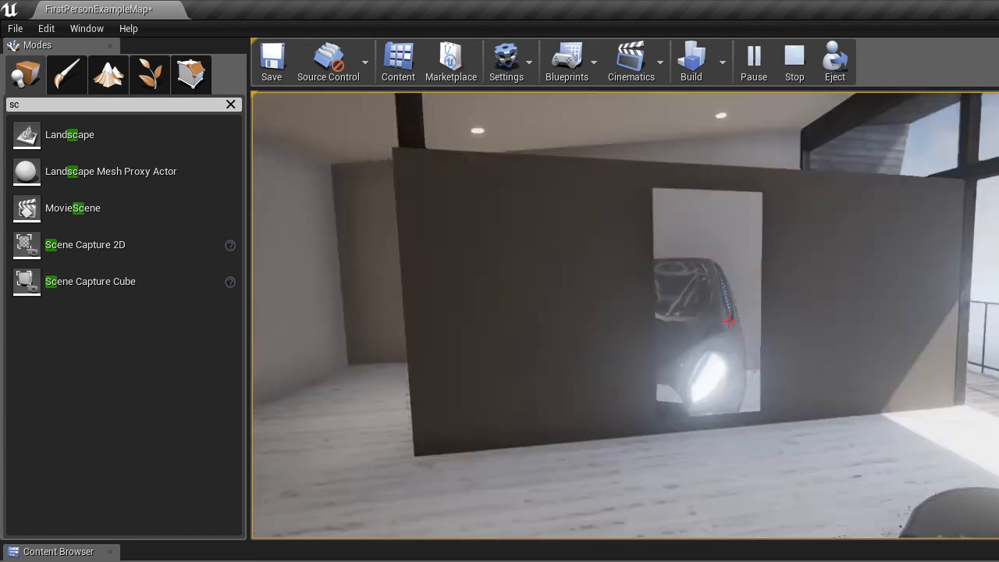
key("w")
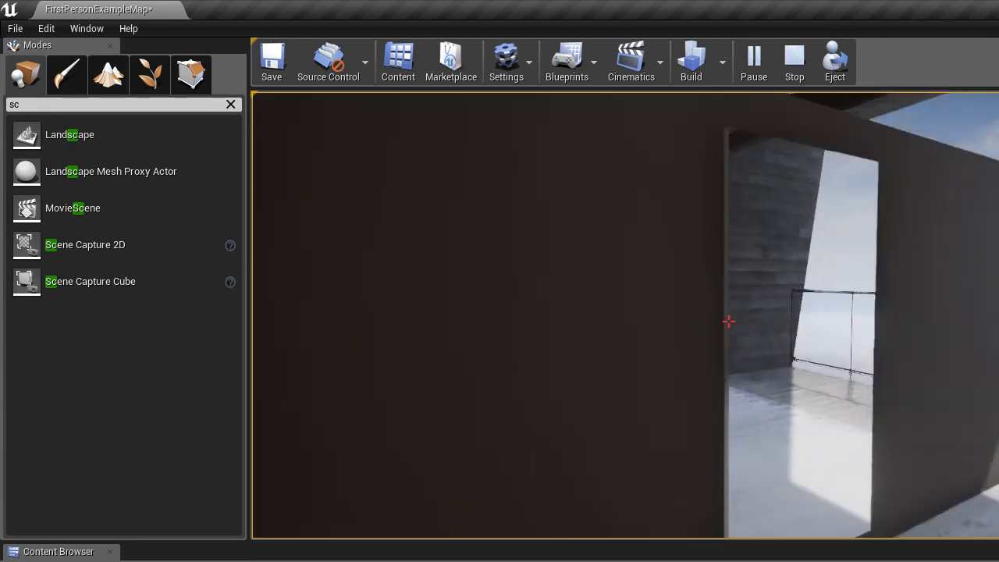
key("w")
key("s")
key("w")
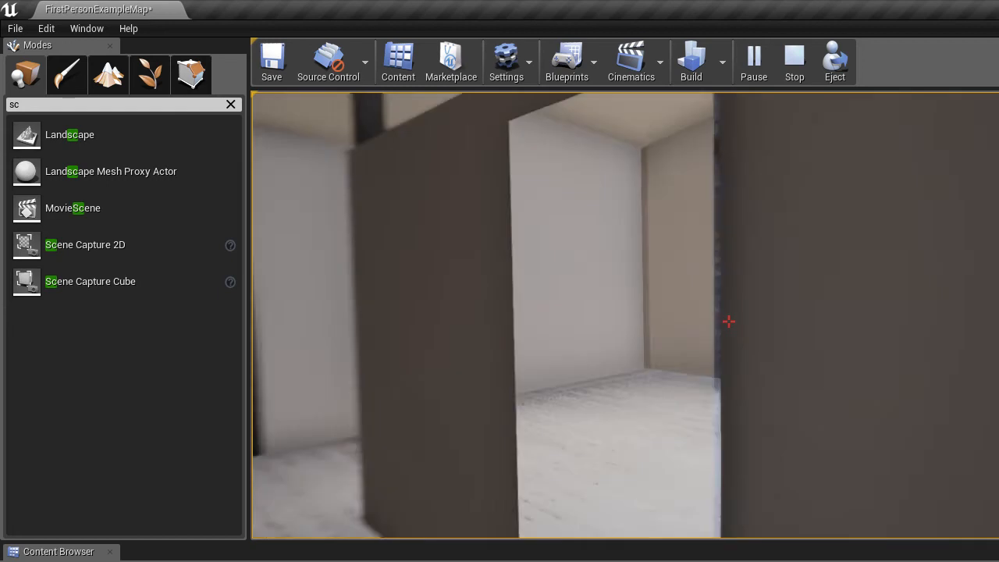
key("w")
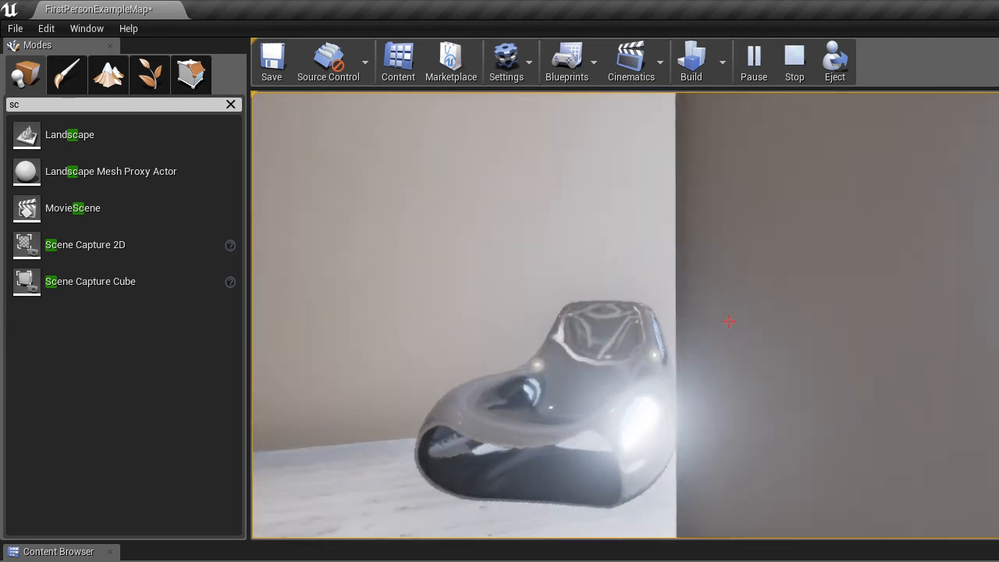
key("a")
key("s")
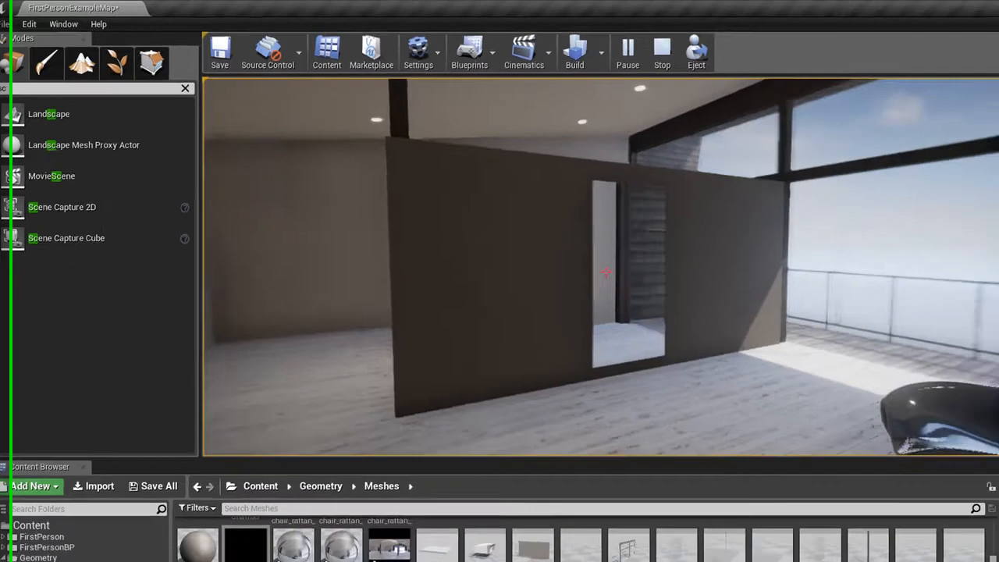
key("w")
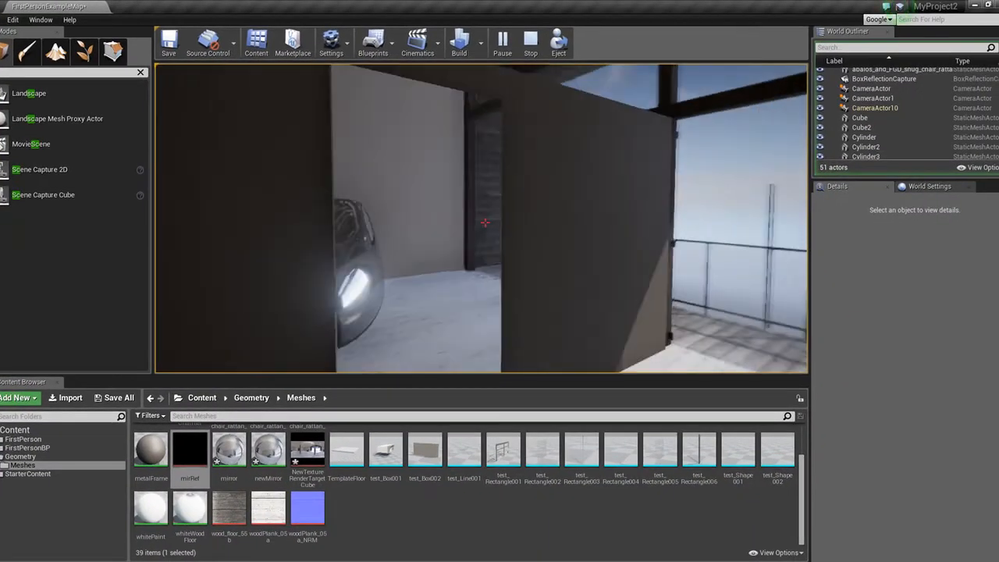
key("d")
key("a")
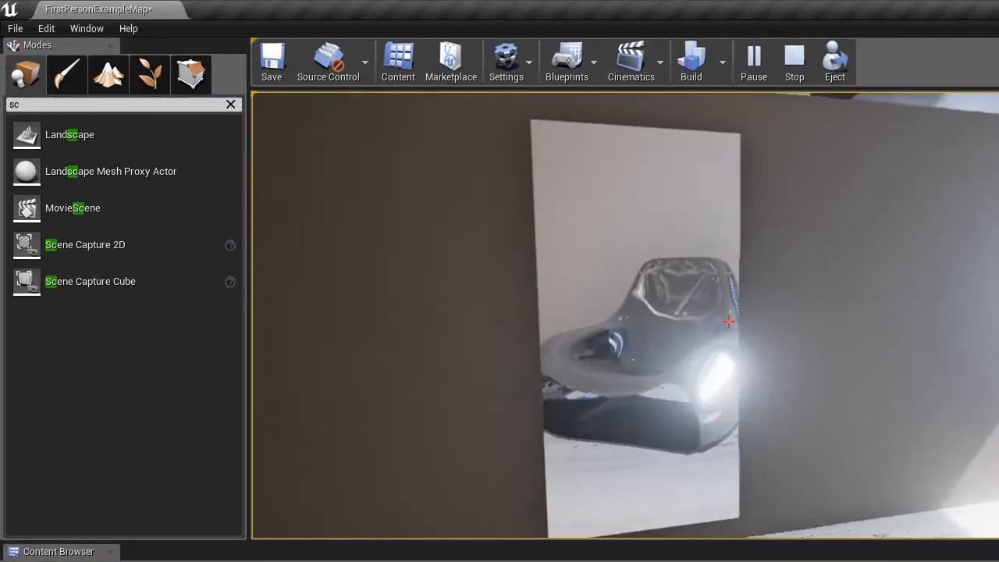
key("s")
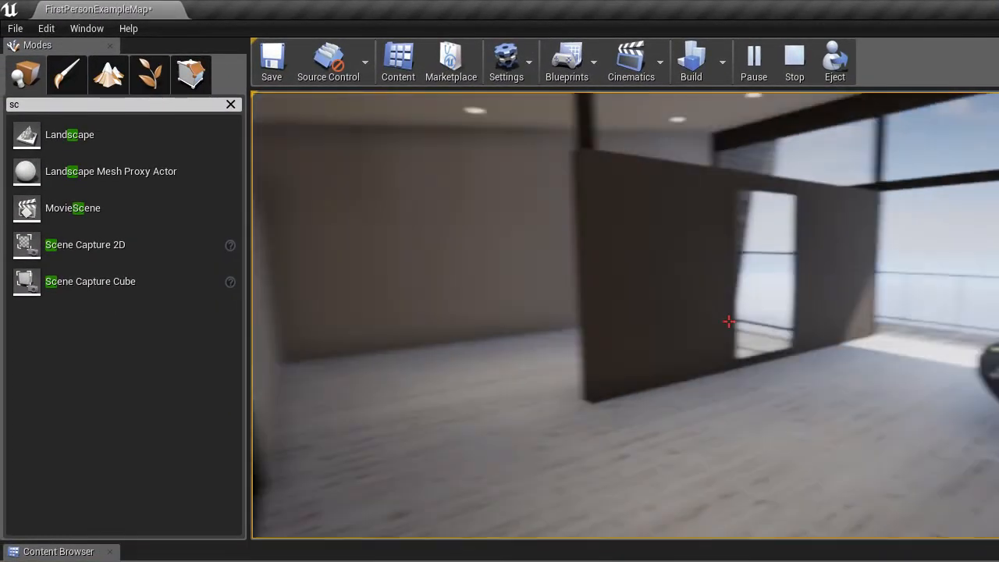
- Inspect the mirror at close range and at oblique angles along the partition wall
key("w")
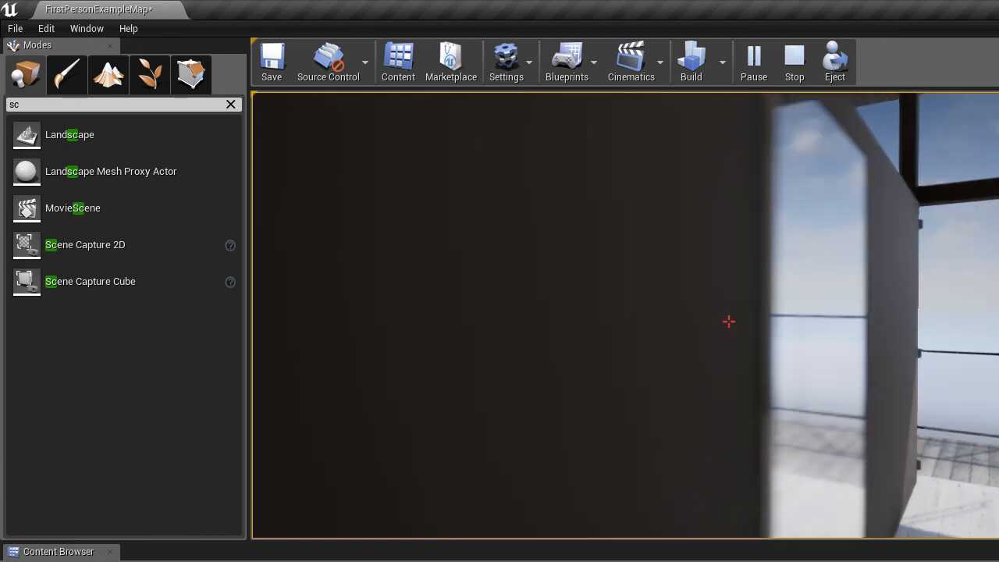
key("s")
key("w")
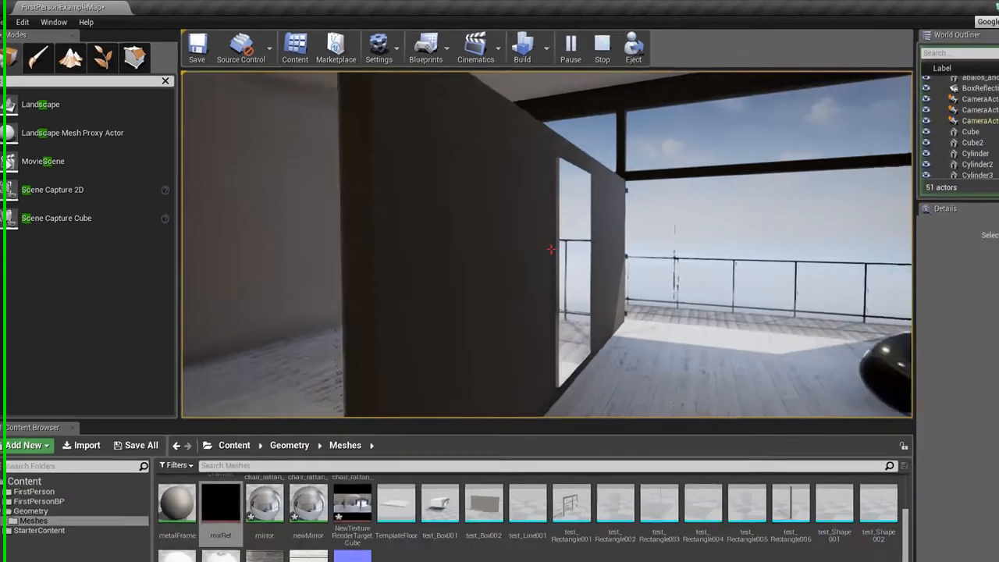
key("s")
key("w")
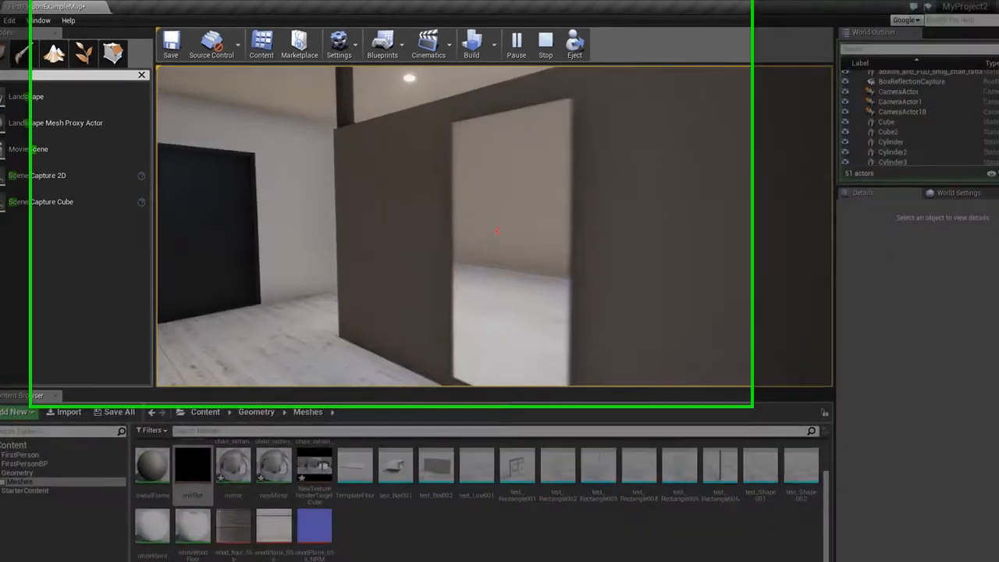
key("a")
key("s")
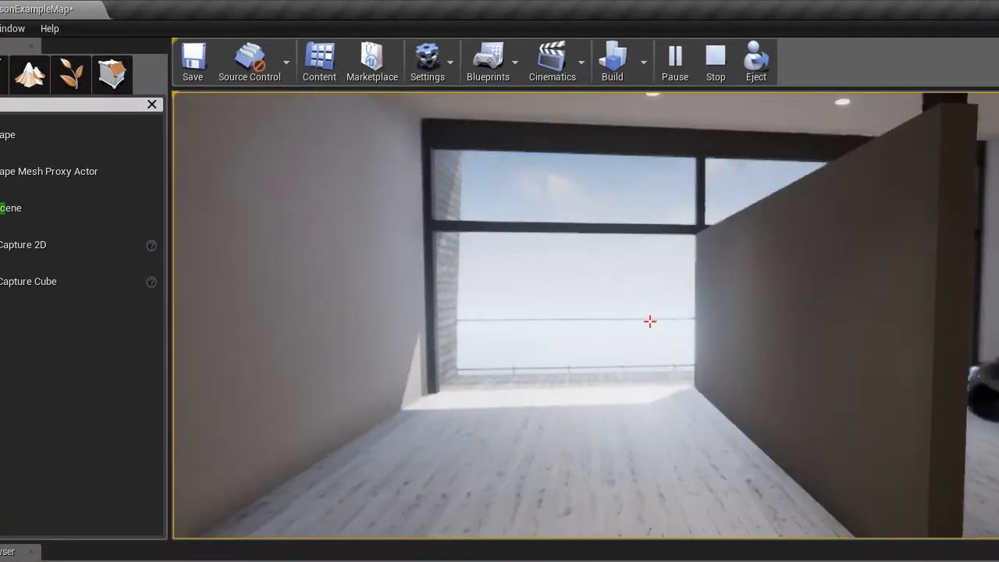
- Walk between both sides of the partition wall, comparing the actual room and balcony with the mirror's reflection
key("w")
key("w")
key("d")
key("d")
key("a")
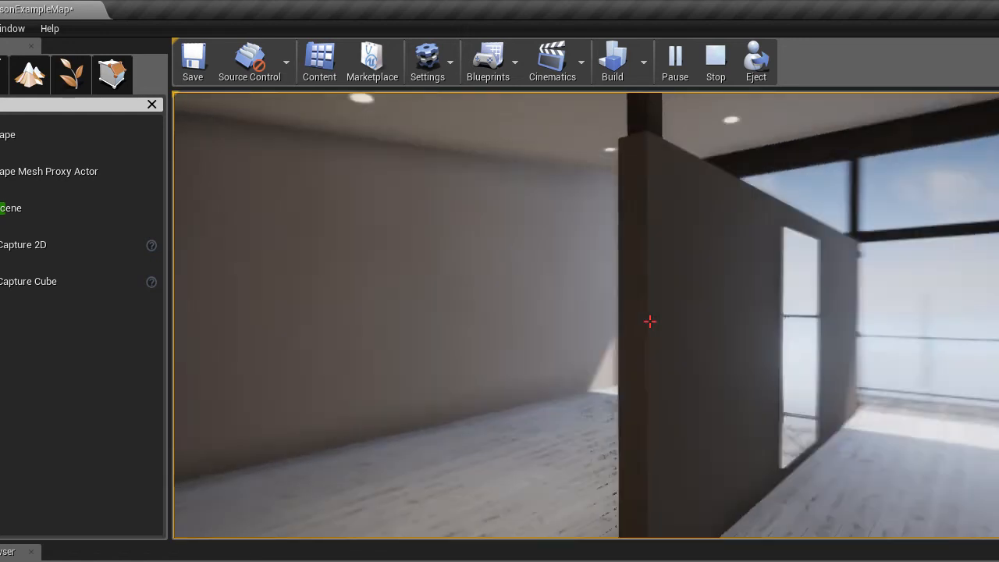
key("a")
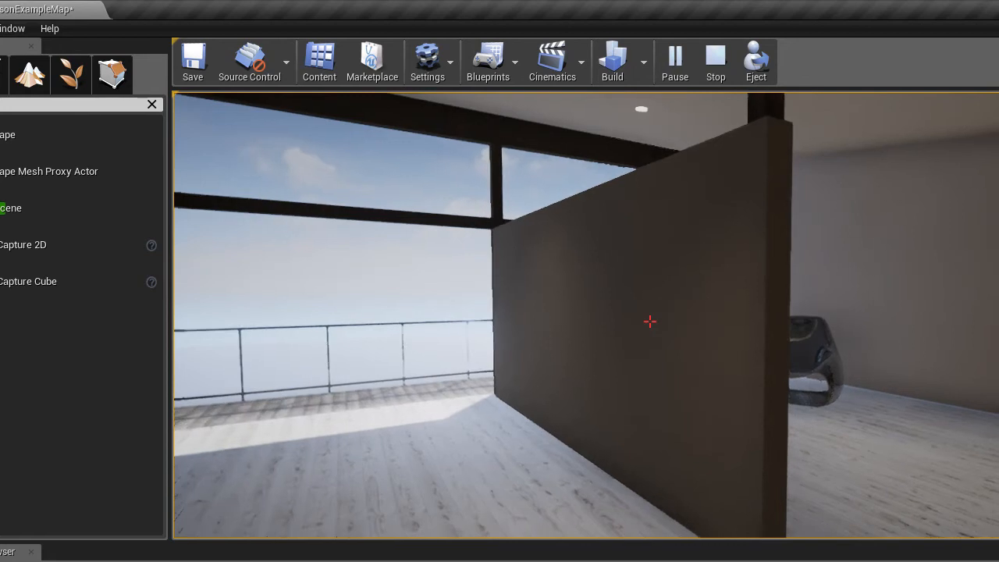
key("w")
key("w")
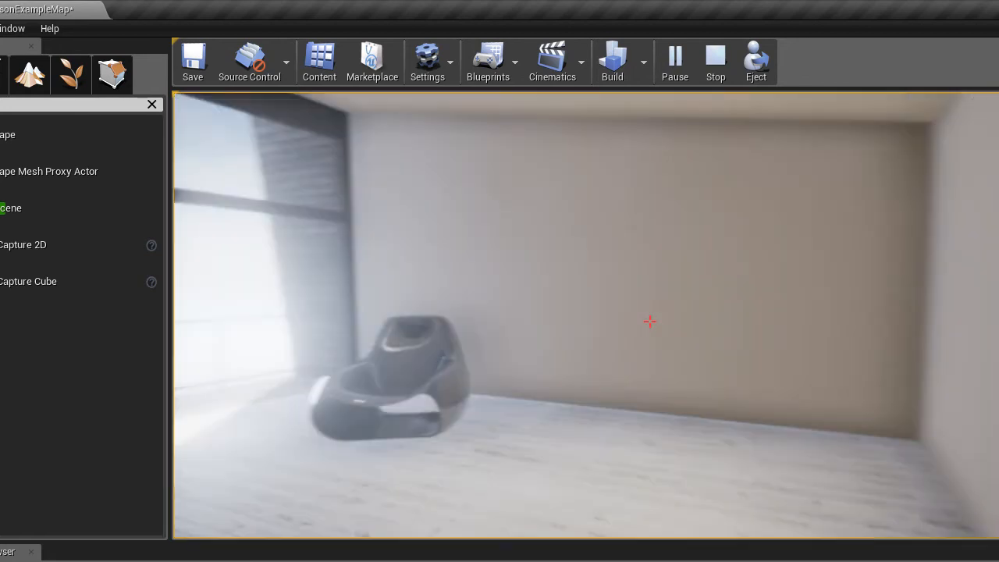
key("s")
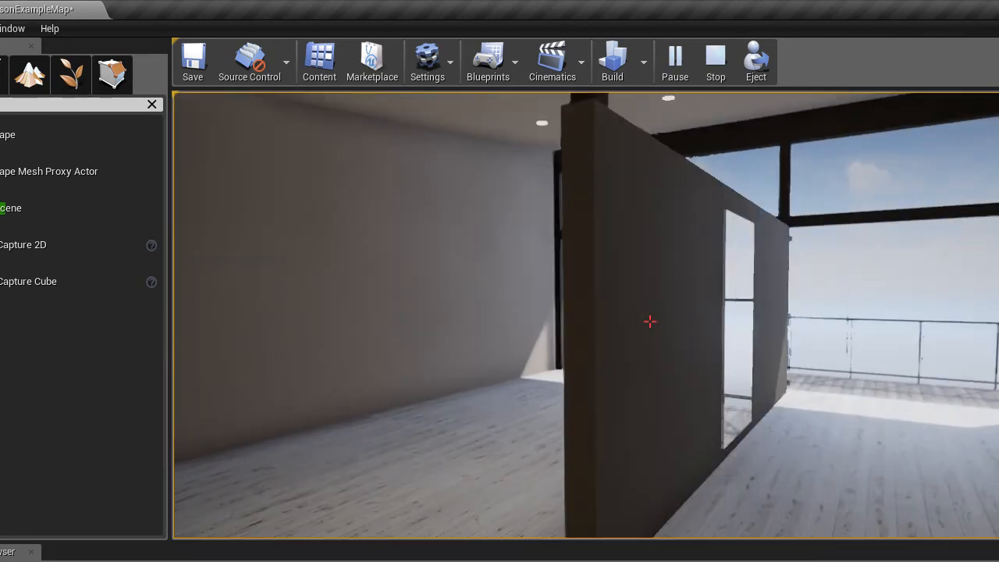
key("w")
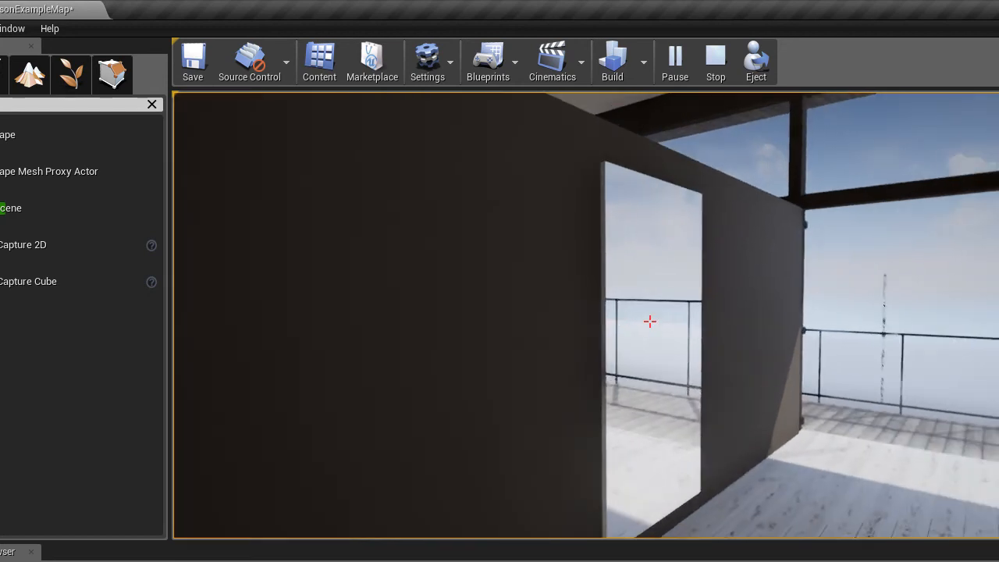
key("shift+F1")
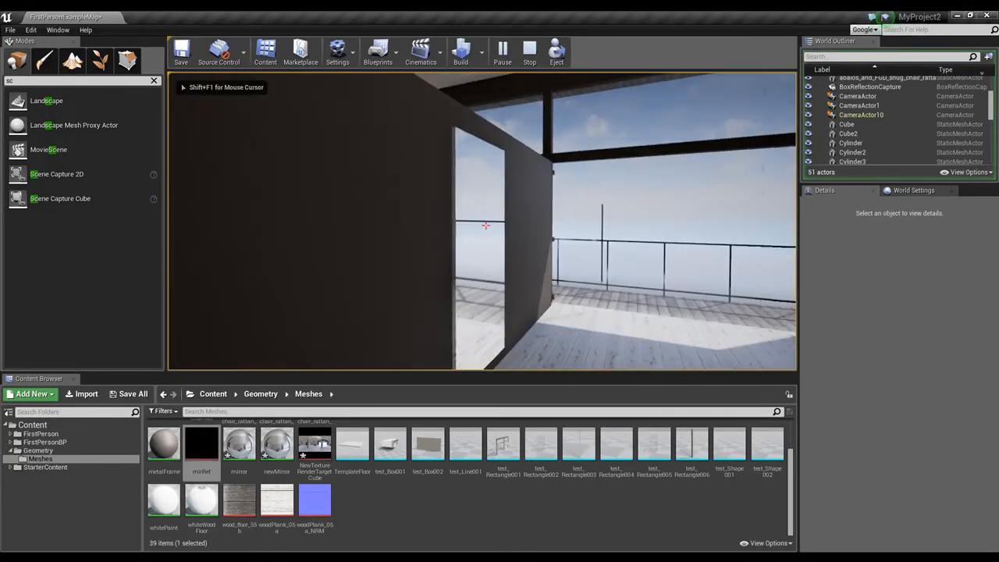
- Recheck the mirror's reflection up close, from the end of the partition wall and from beside the chair
key("w")
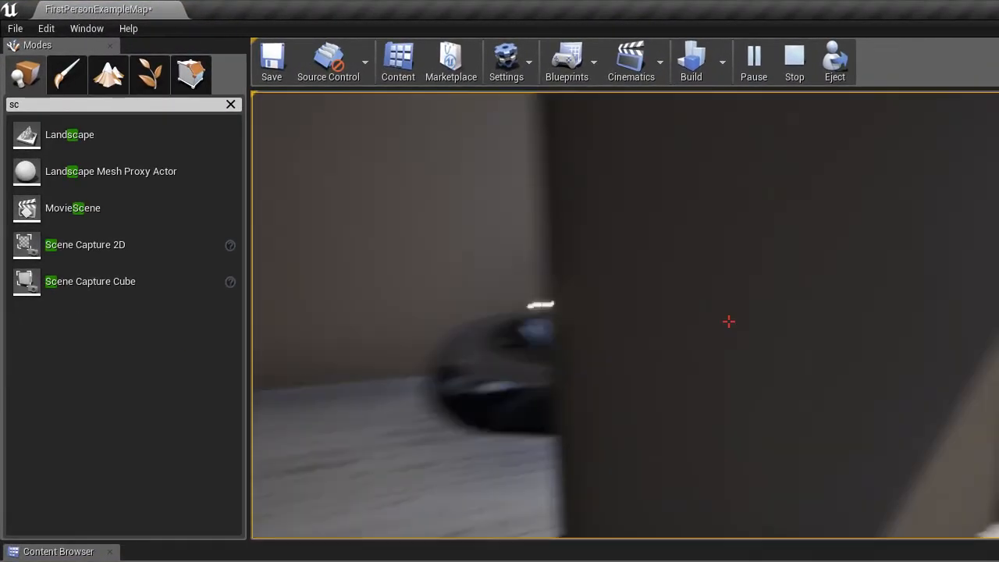
key("w")
key("s")
key("w")
key("w")
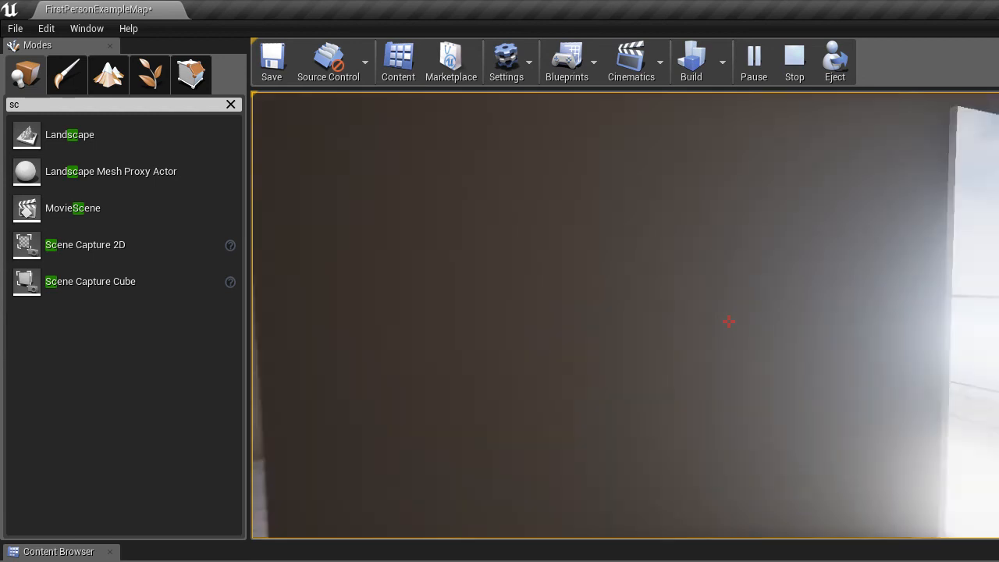
key("s")
key("a")
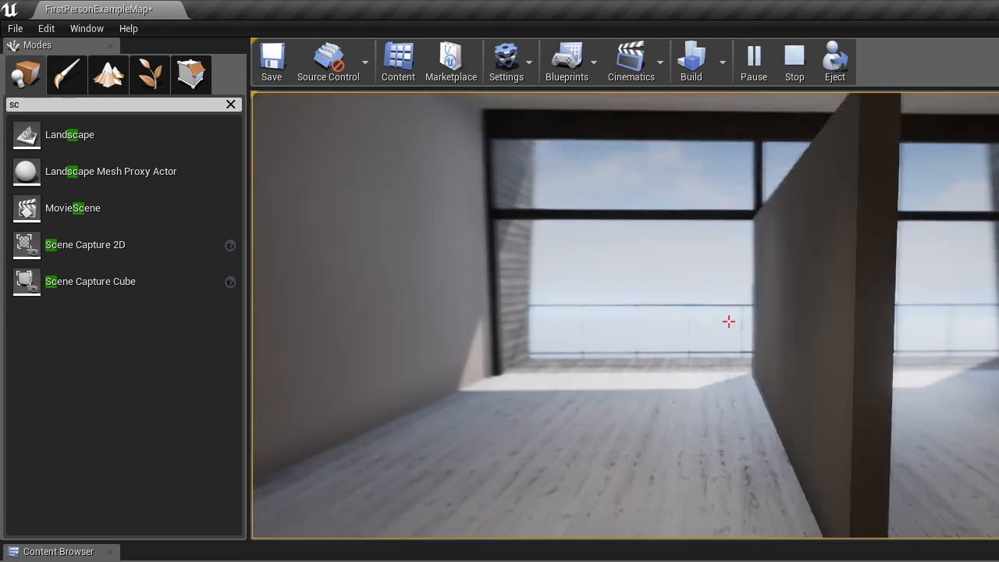
key("d")
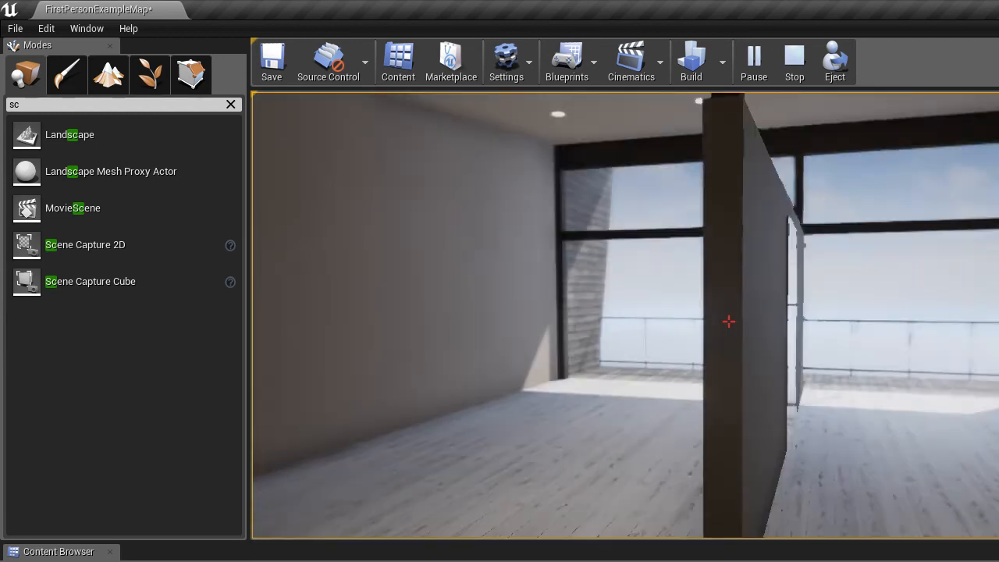
key("d")
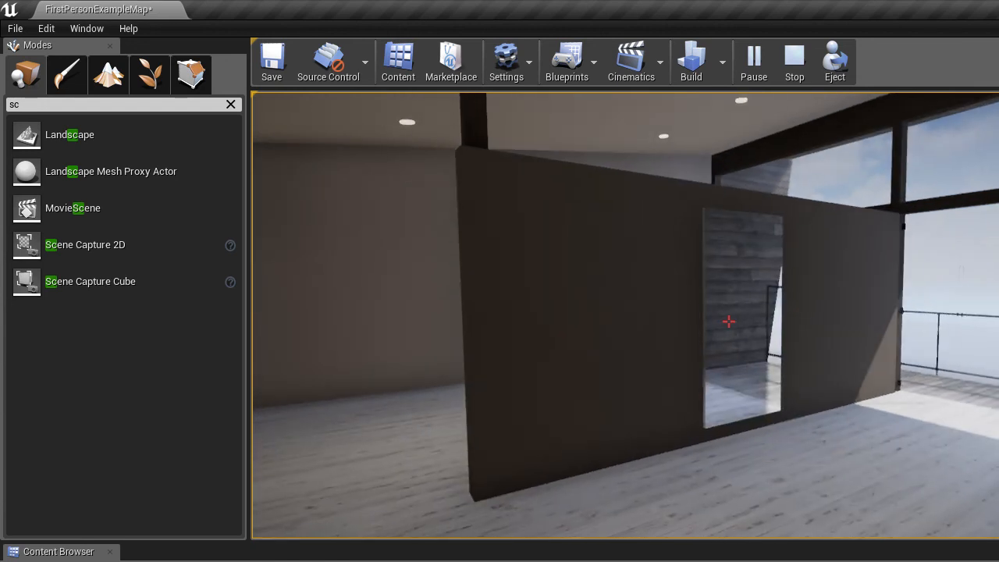
key("w")
key("w")
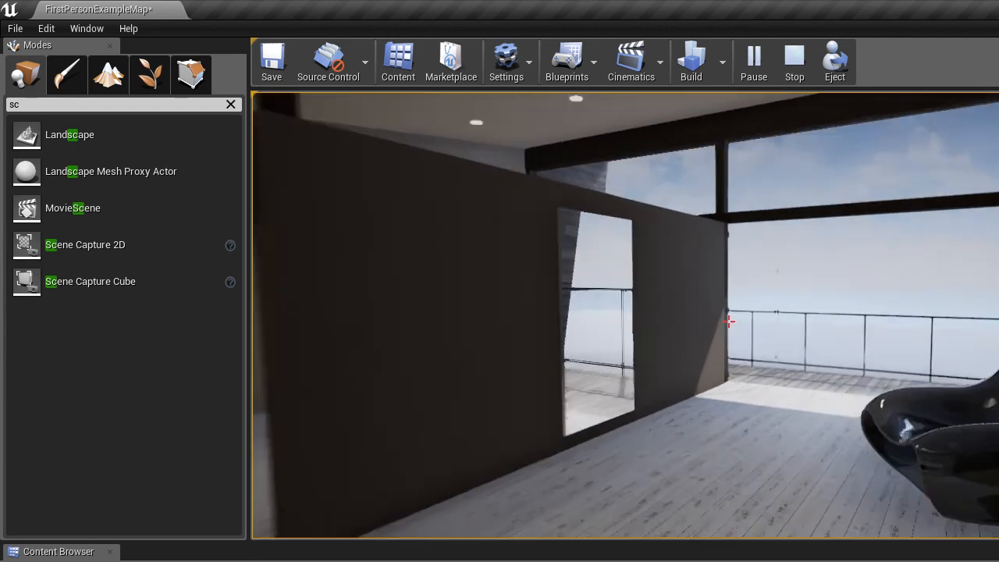
key("s")
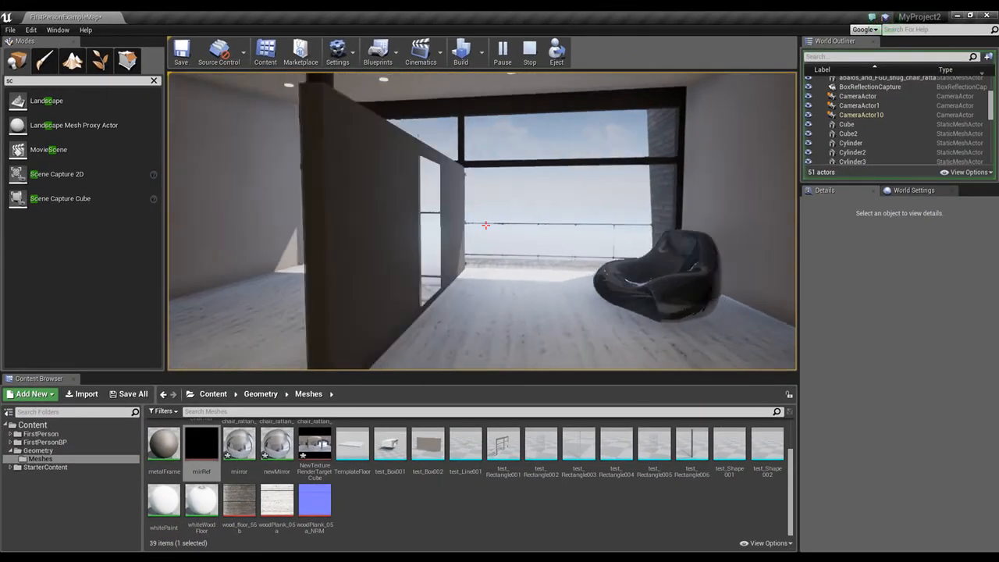
- Examine how the chair is reflected in the mirror from close up and from directly in front
key("w")
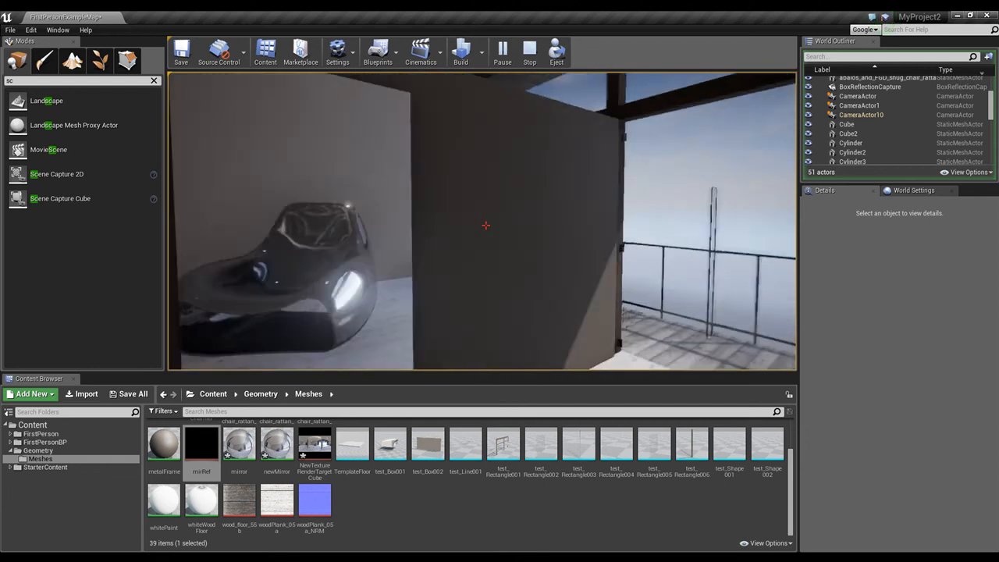
key("s")
key("a")
key("a")
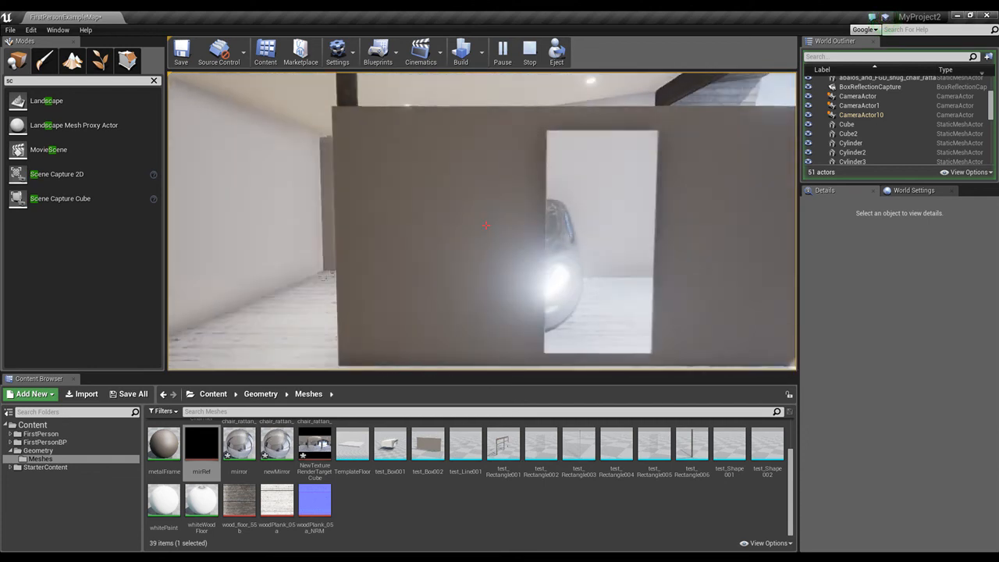
key("w")
key("s")
key("w")
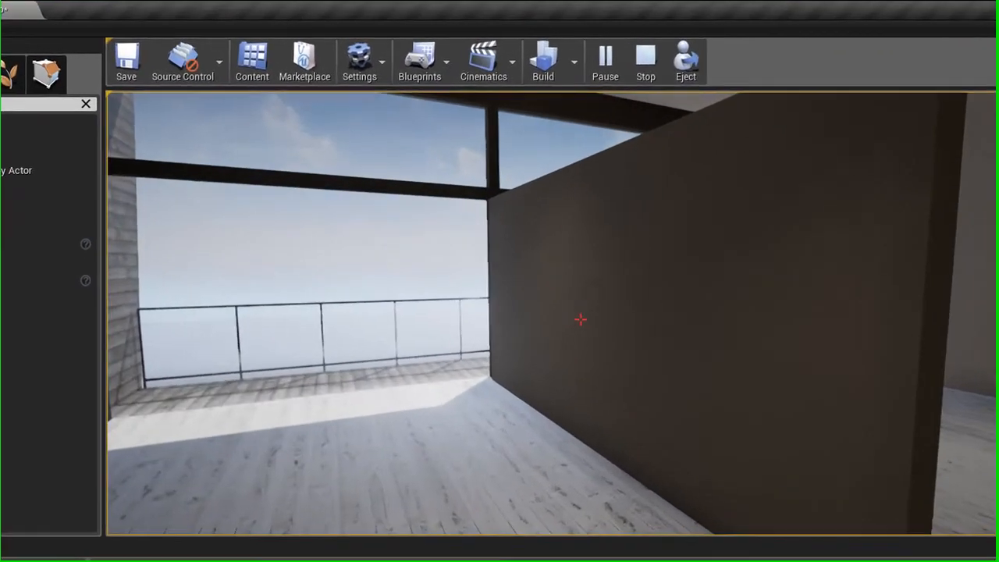
- Compare the mirror's view of the balcony with the real railing, then walk behind the partition wall towards the balcony
key("w")
key("s")
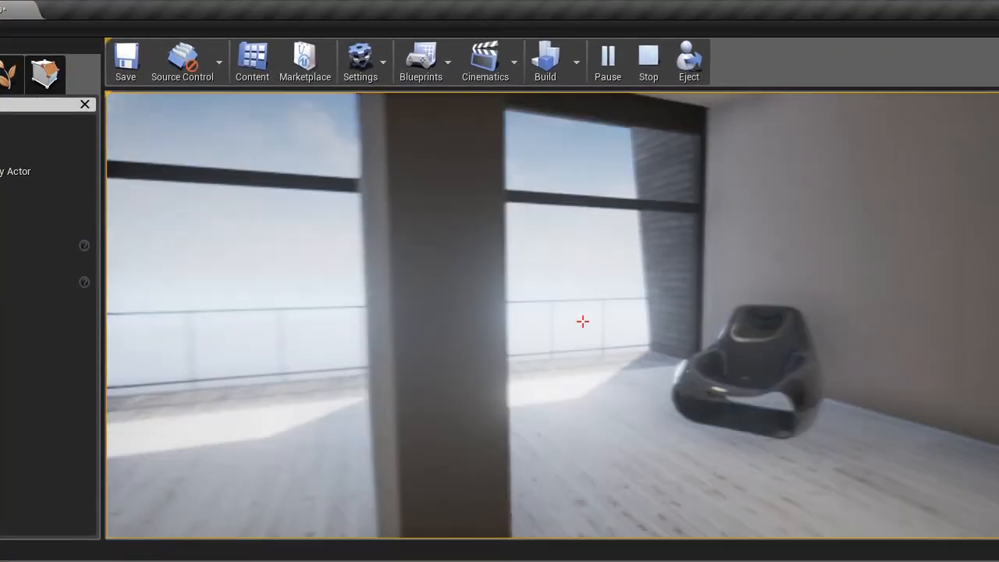
key("d")
key("s")
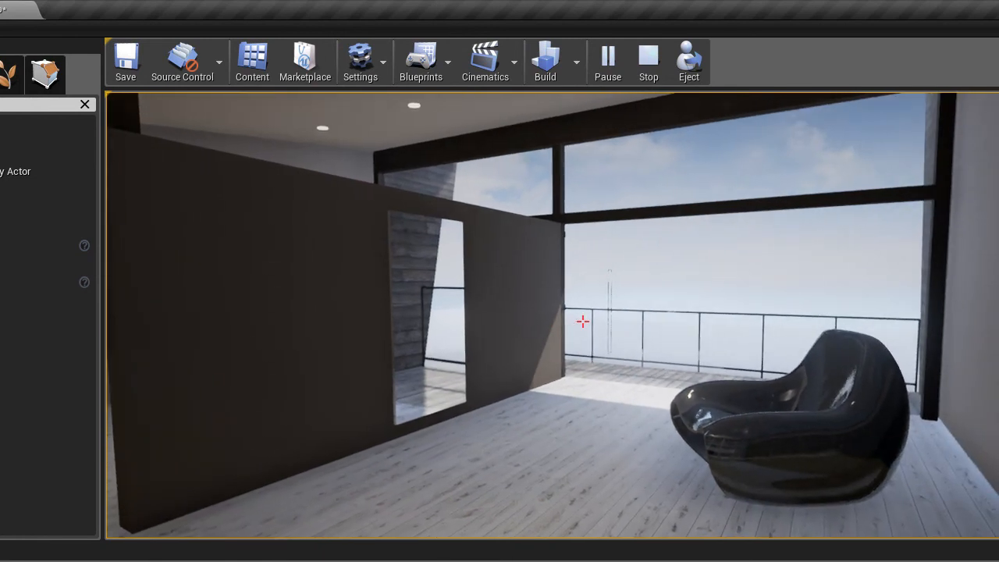
key("w")
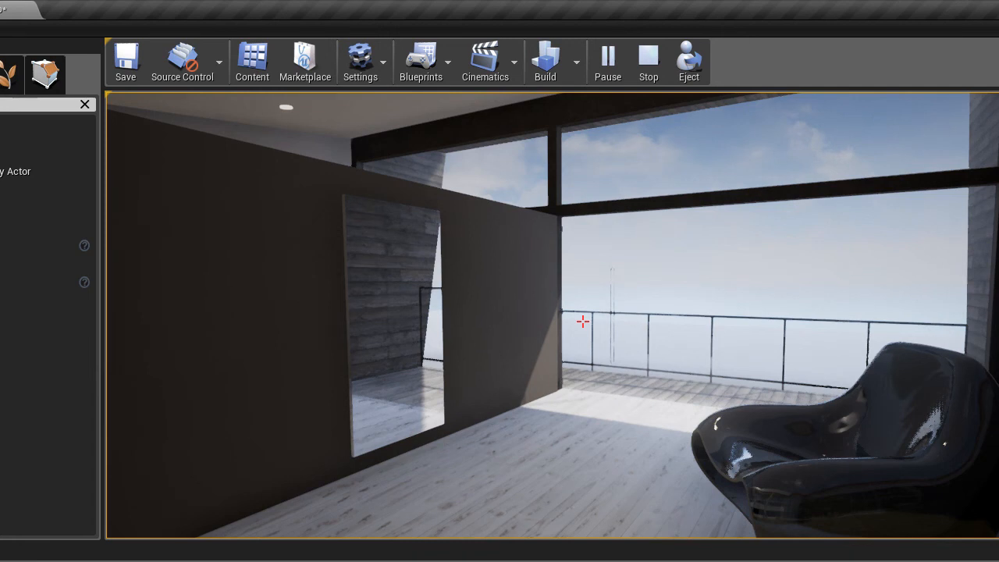
key("a")
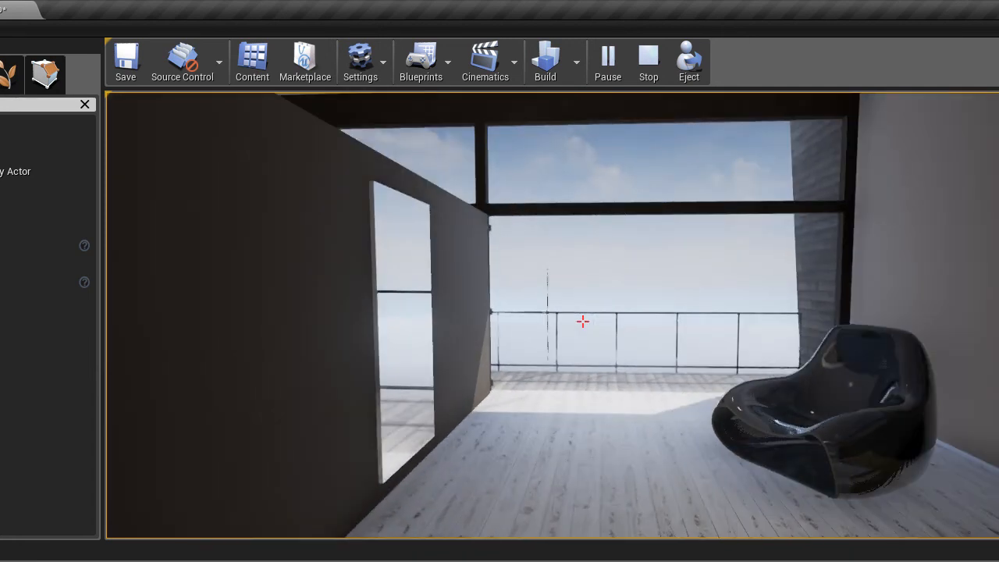
key("a")
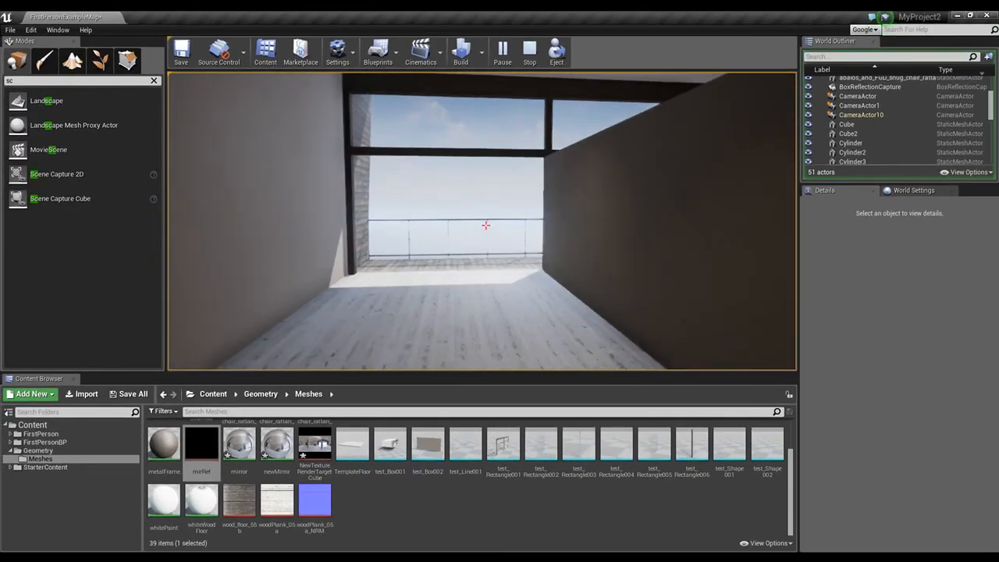
key("w")
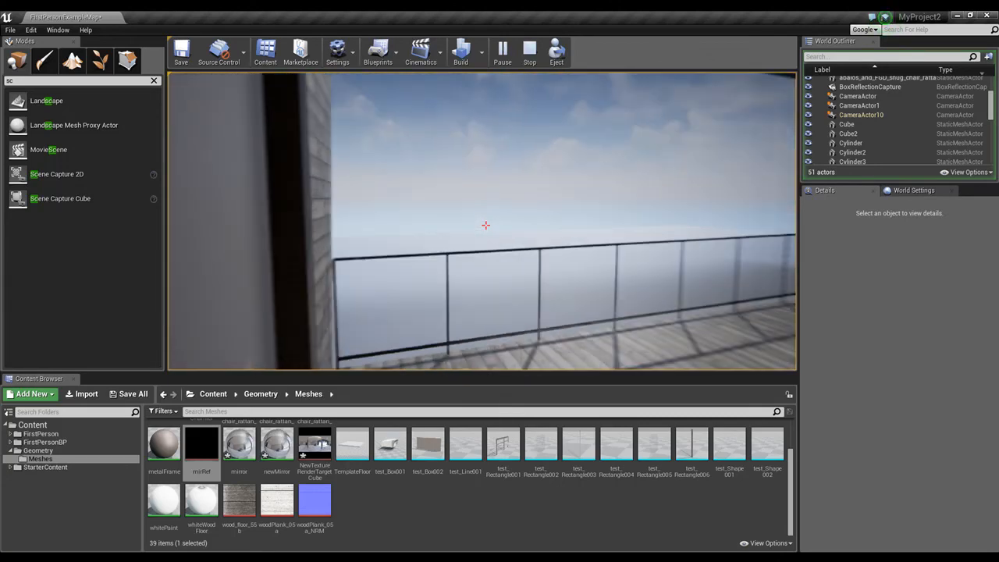